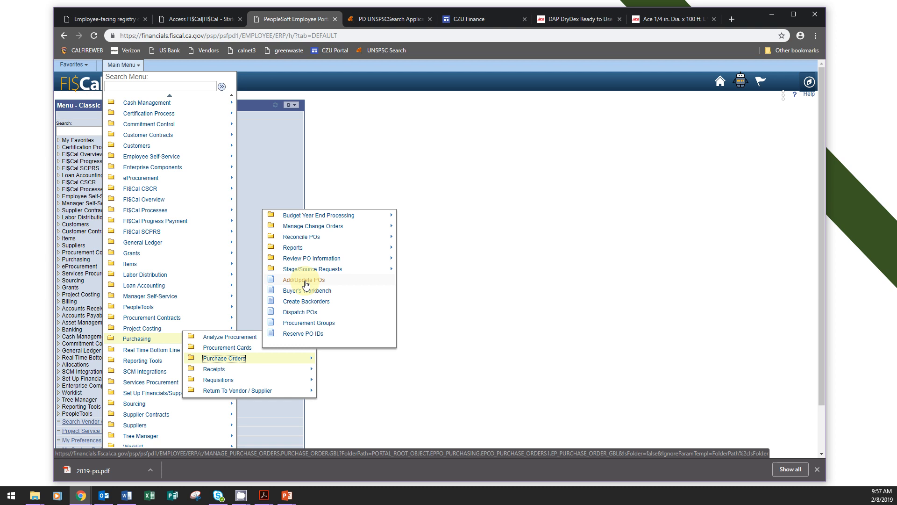
Step: Open the Add/Update POs page and add a new purchase order for business unit 3540 with PO ID NEXT
left_click(306, 280)
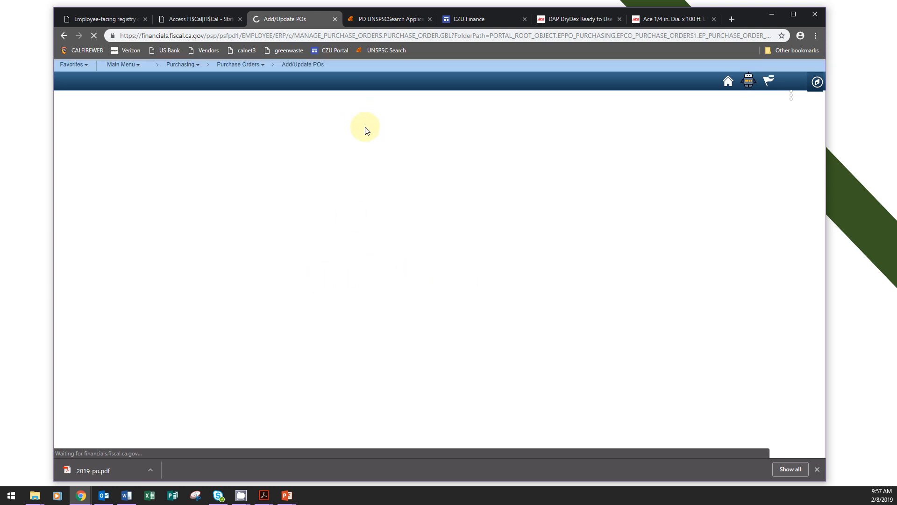
left_click(85, 66)
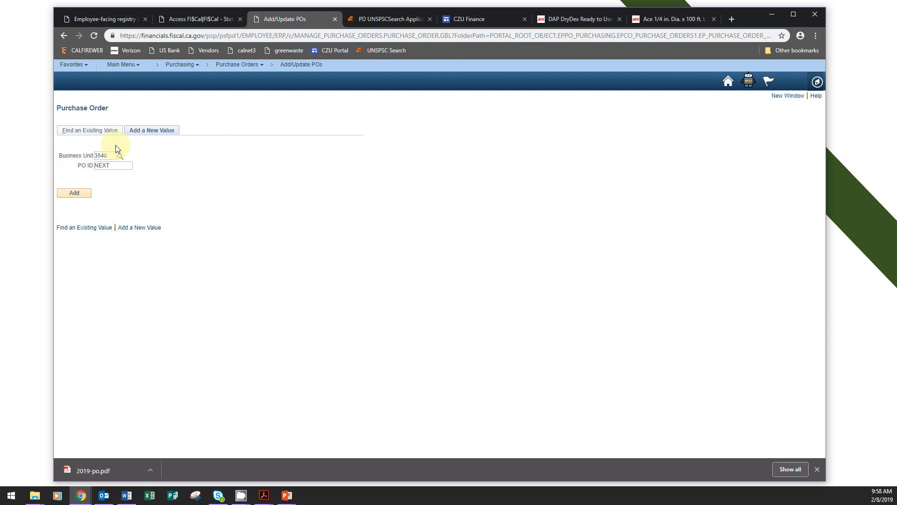
left_click(77, 193)
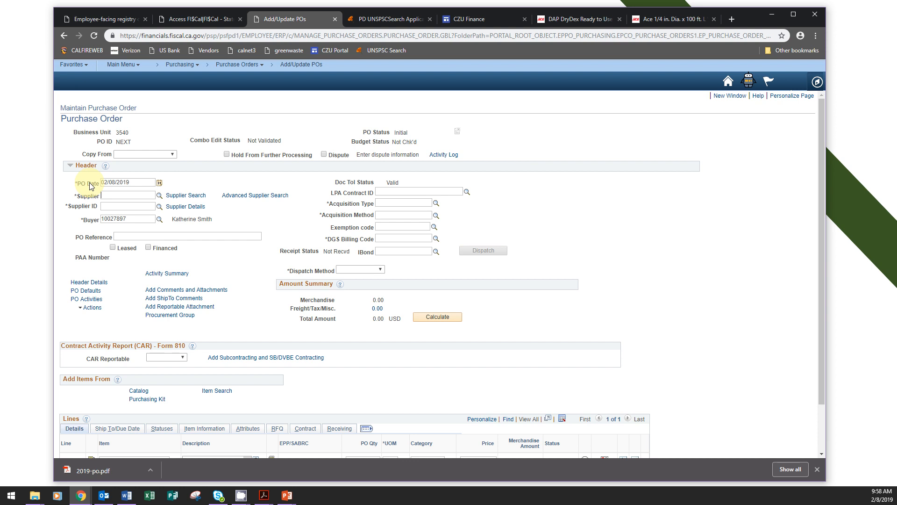
Step: Look up the supplier ID and select Westside Ace Hardware (WESTSIDEAC-001) as the purchase order's supplier
left_click(117, 195)
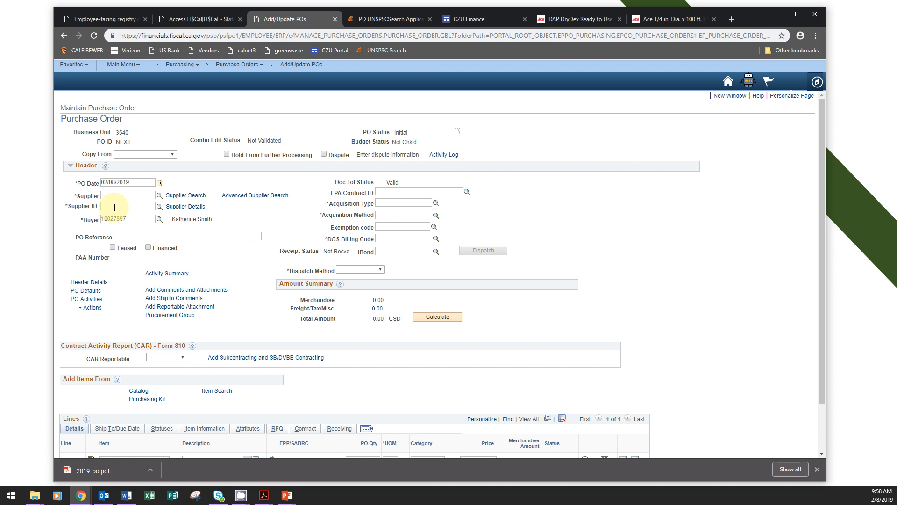
left_click(159, 207)
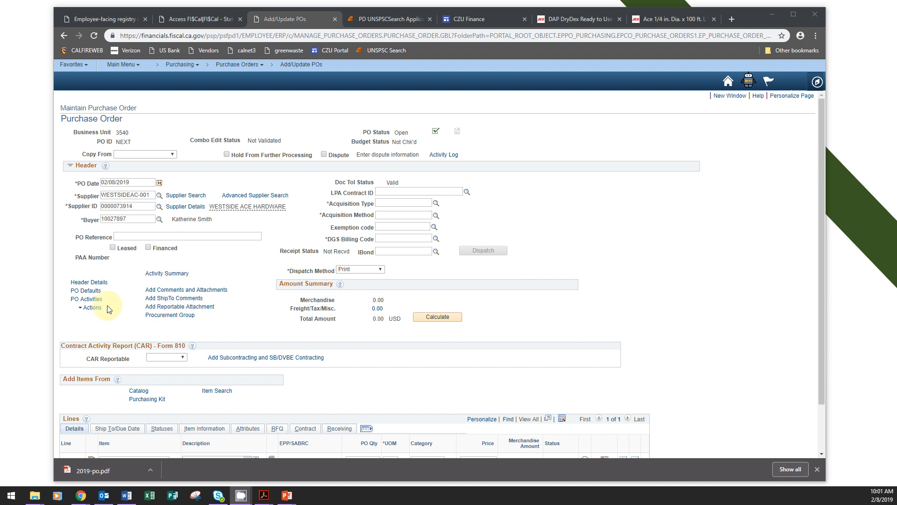
Step: View the lookup list of available buyers for the purchase order and close it without choosing one
left_click(81, 225)
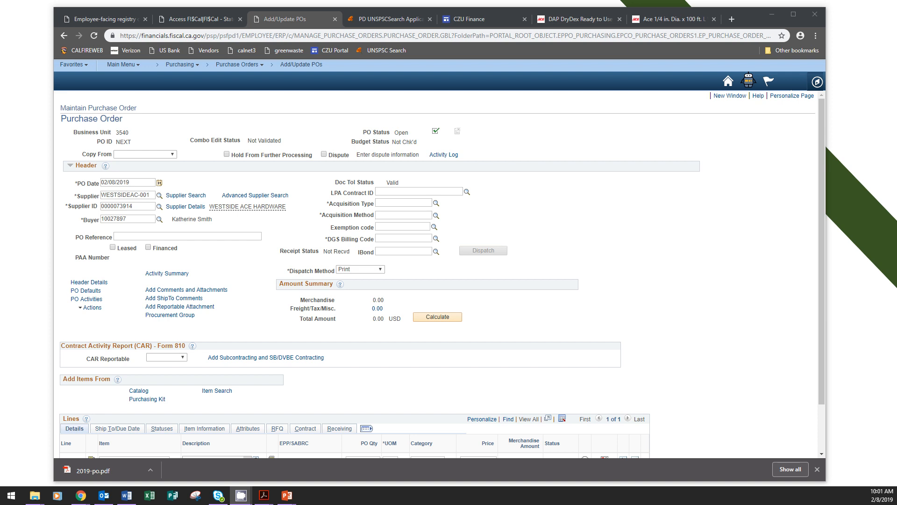
left_click(160, 222)
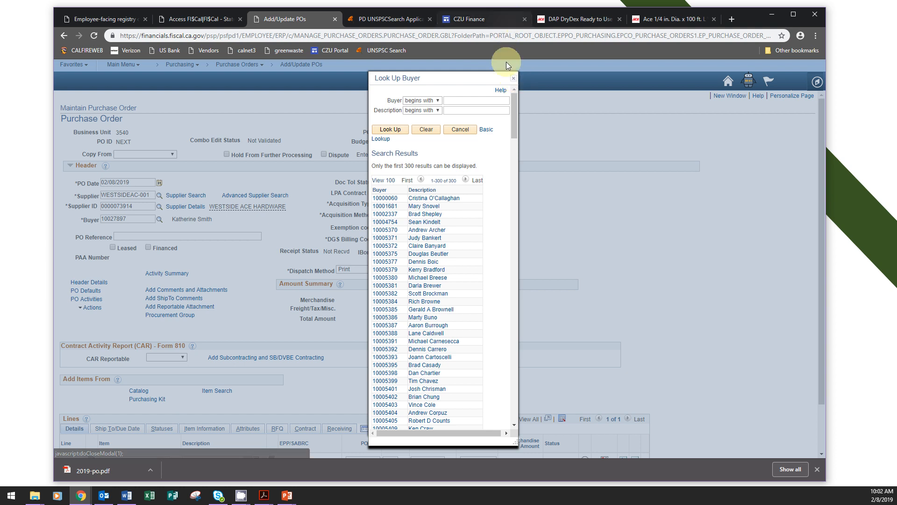
left_click(514, 81)
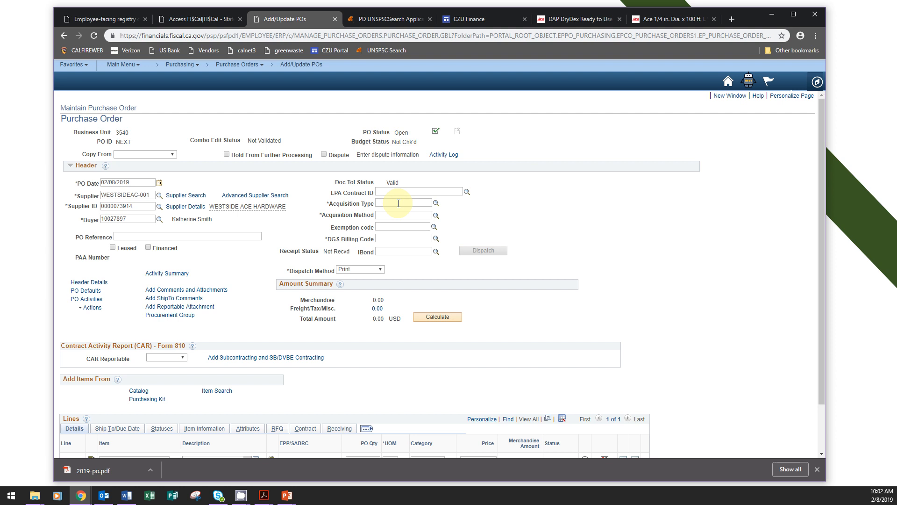
Step: Set the acquisition type to NON-IT Goods and the acquisition method to Fair and Reasonable - COMPETITIVE
left_click(435, 205)
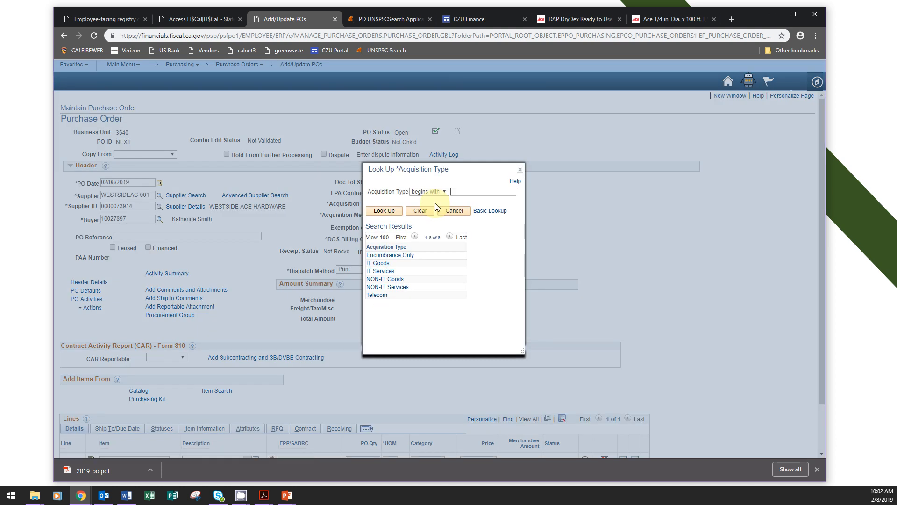
left_click(401, 282)
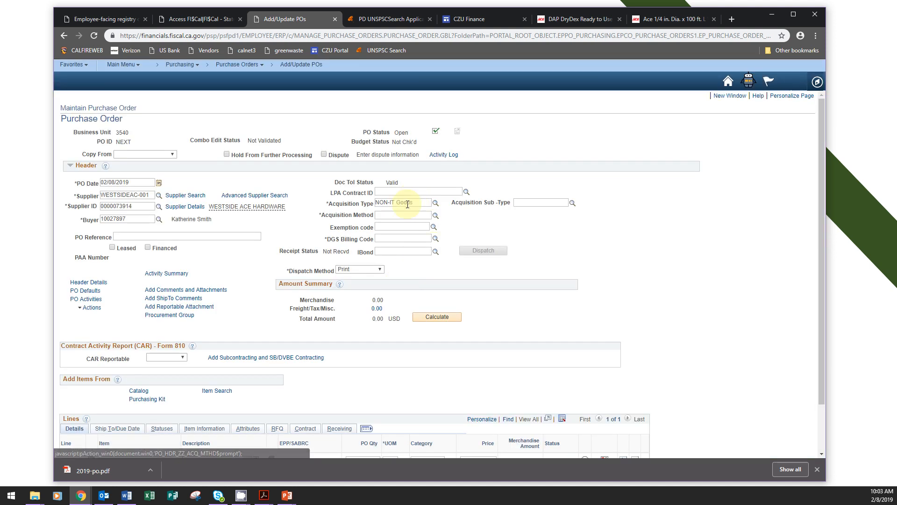
left_click(412, 213)
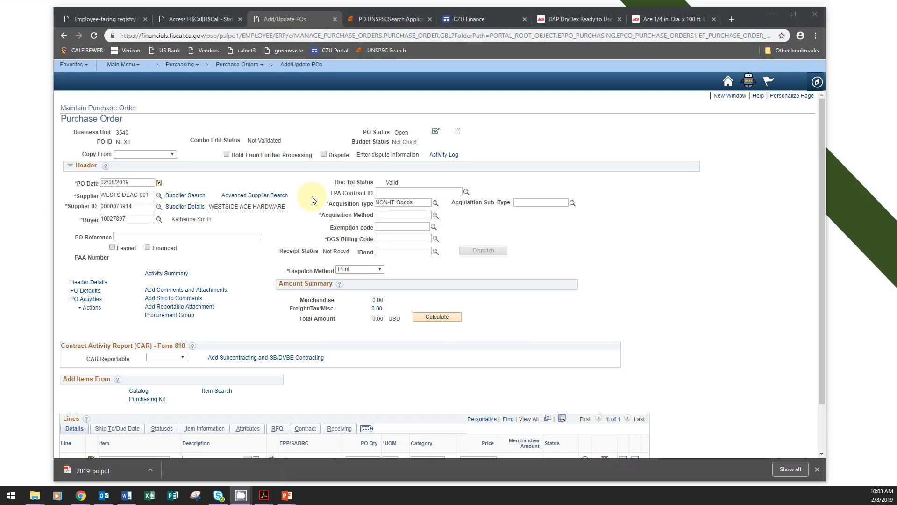
left_click(436, 216)
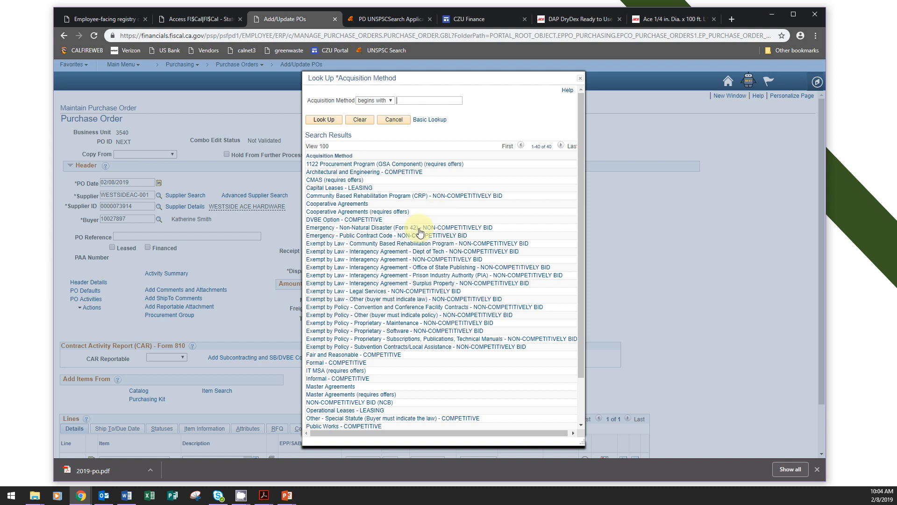
left_click(379, 355)
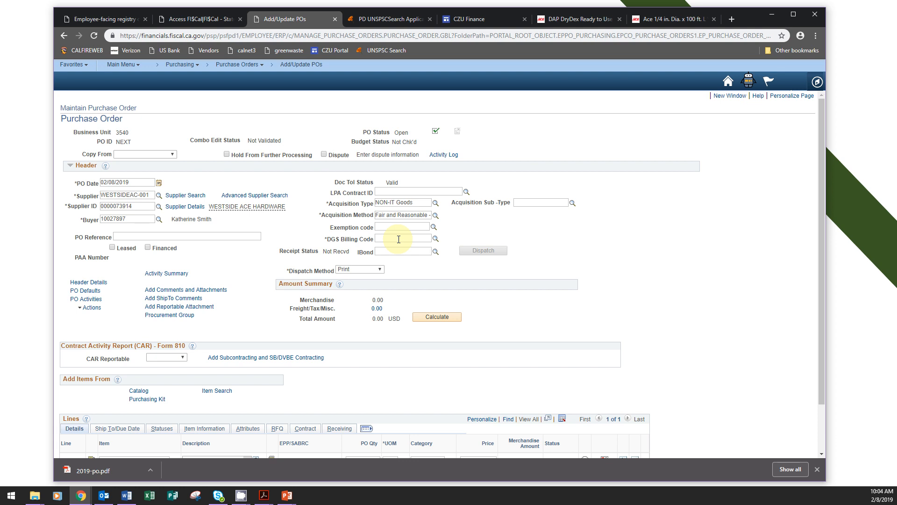
Step: Check the DGS Billing Code slide for 1700 and set the purchase order's DGS billing code to 013117
key("alt+Tab")
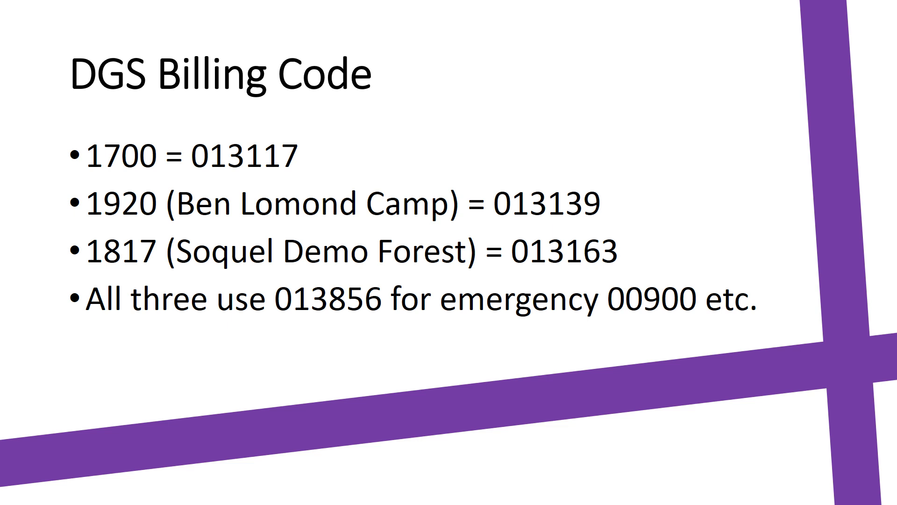
key("alt+Tab")
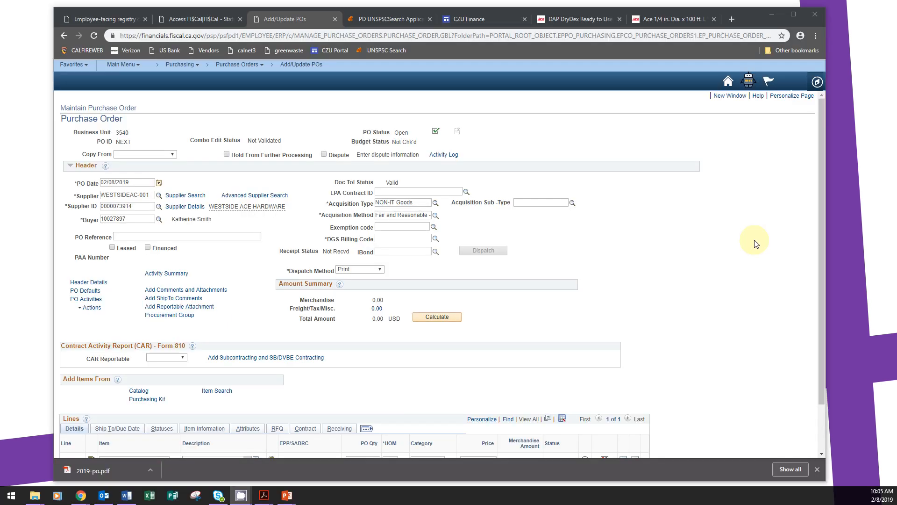
left_click(386, 238)
type("013117")
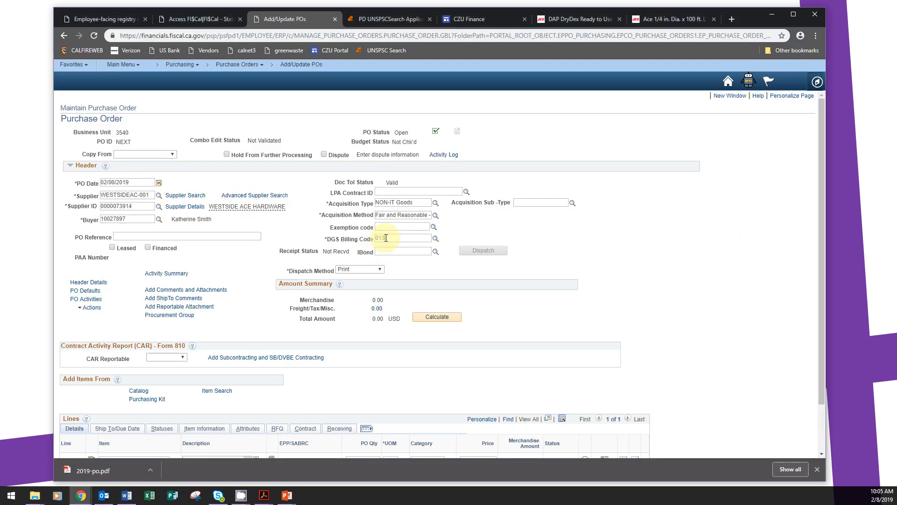
Step: Look through the full list of DGS billing codes for business unit 3540 and close the lookup
left_click(435, 240)
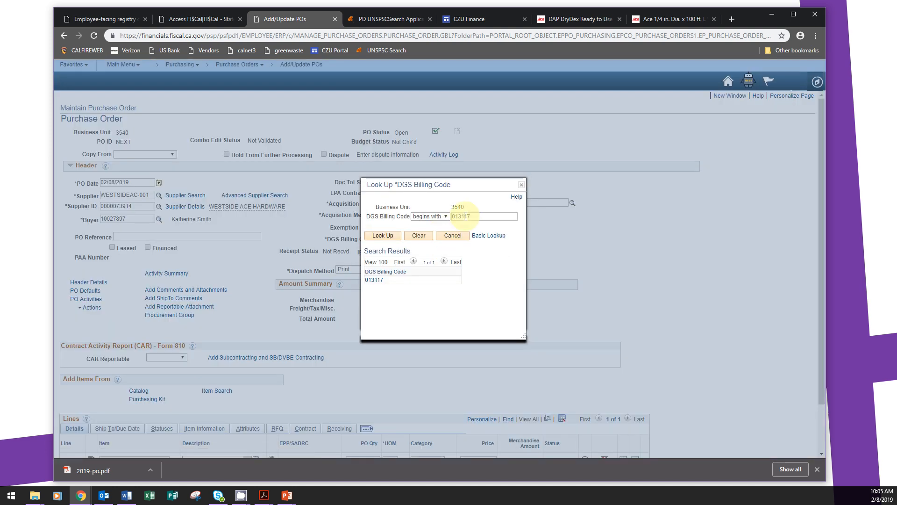
left_click(423, 237)
left_click(382, 237)
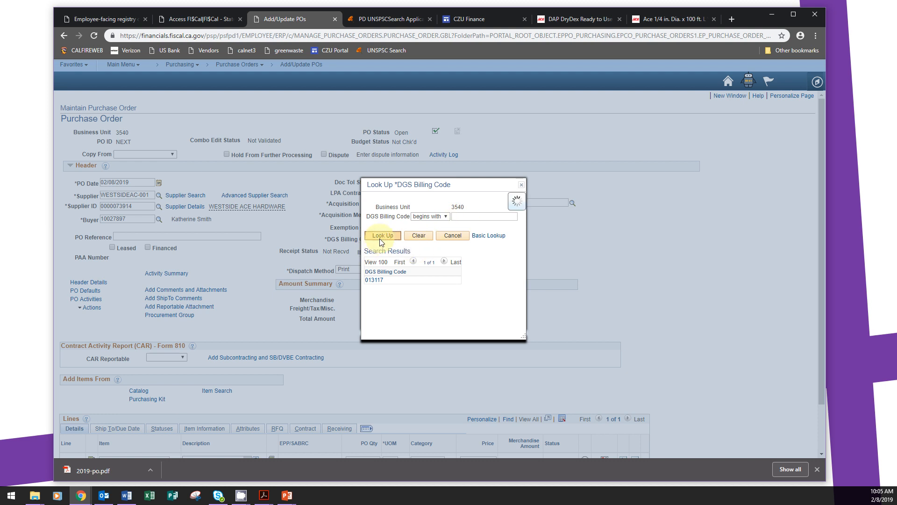
scroll(477, 269, "down", 1)
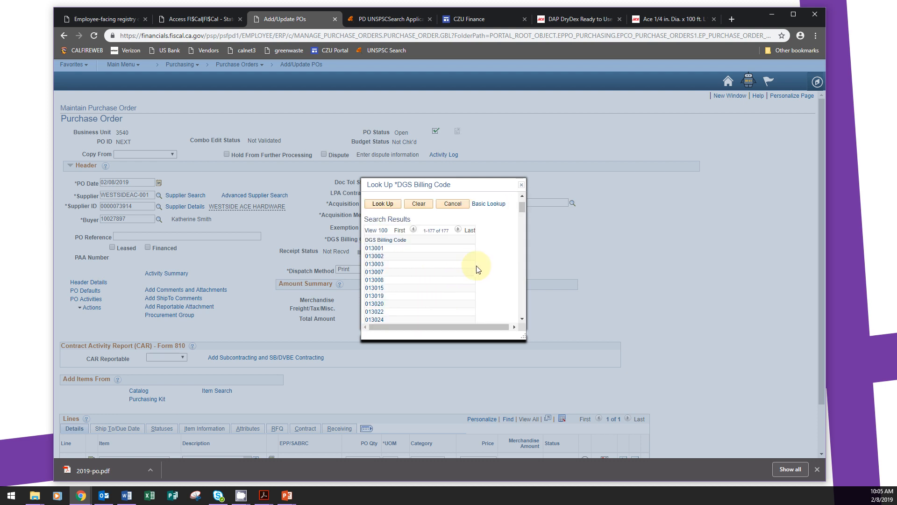
scroll(477, 270, "down", 10)
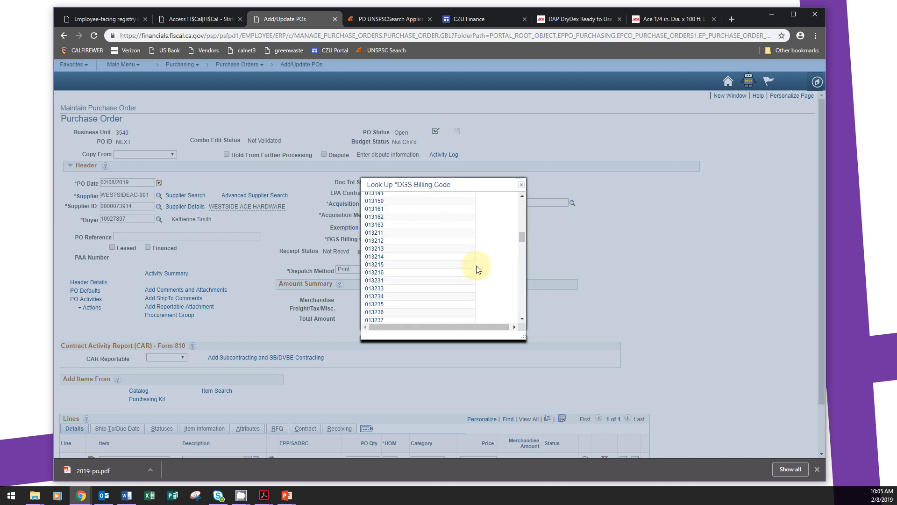
scroll(478, 270, "down", 10)
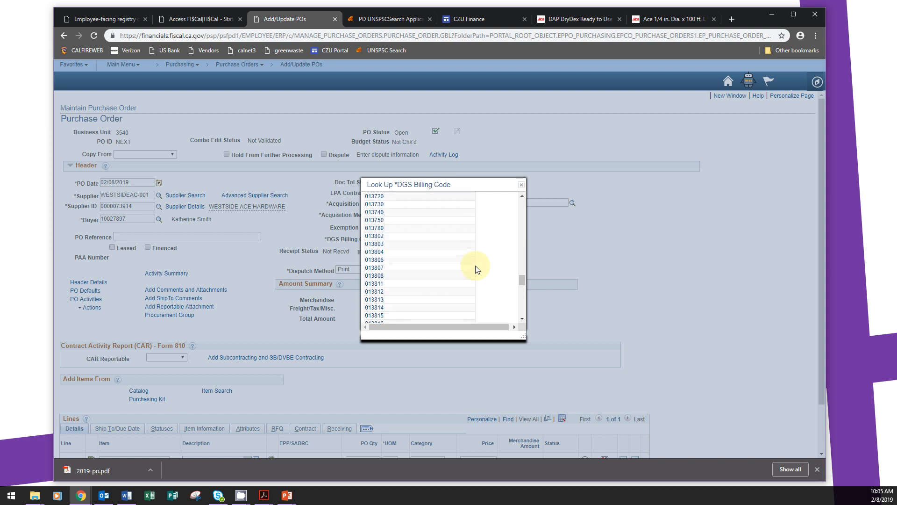
scroll(433, 271, "down", 5)
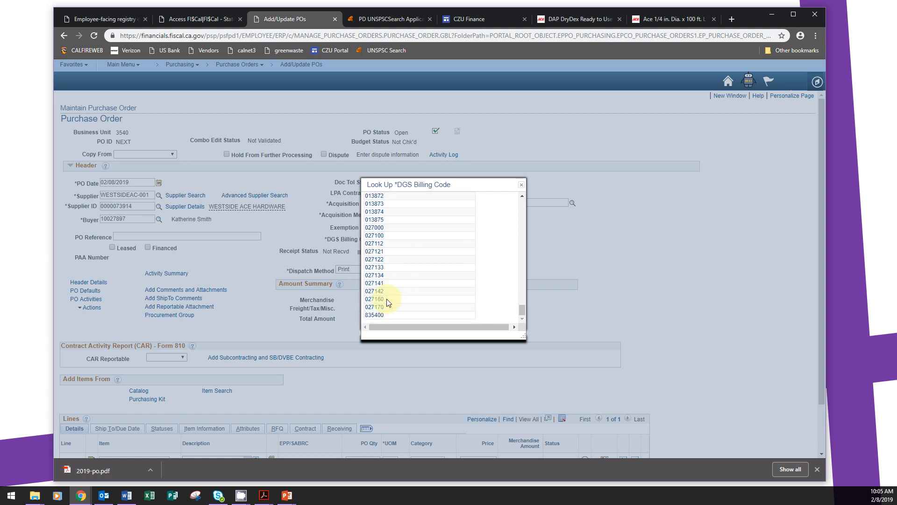
left_click(522, 188)
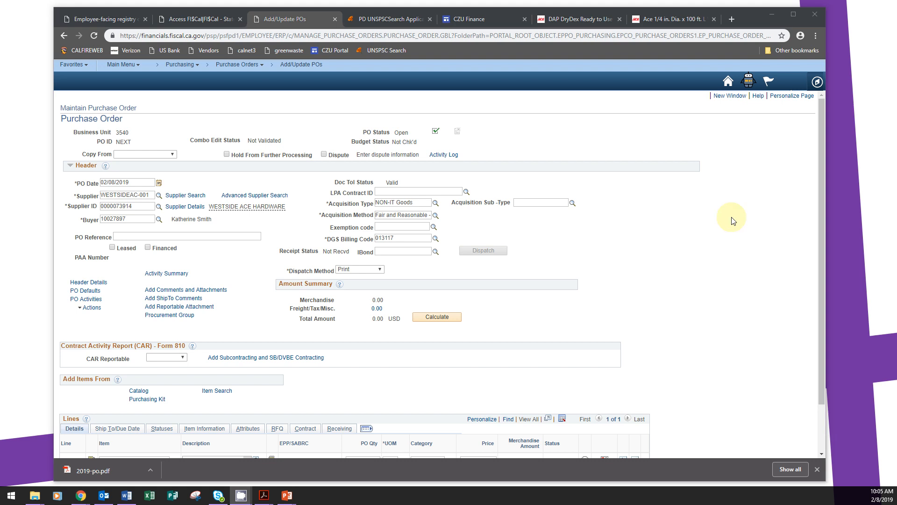
left_click(191, 237)
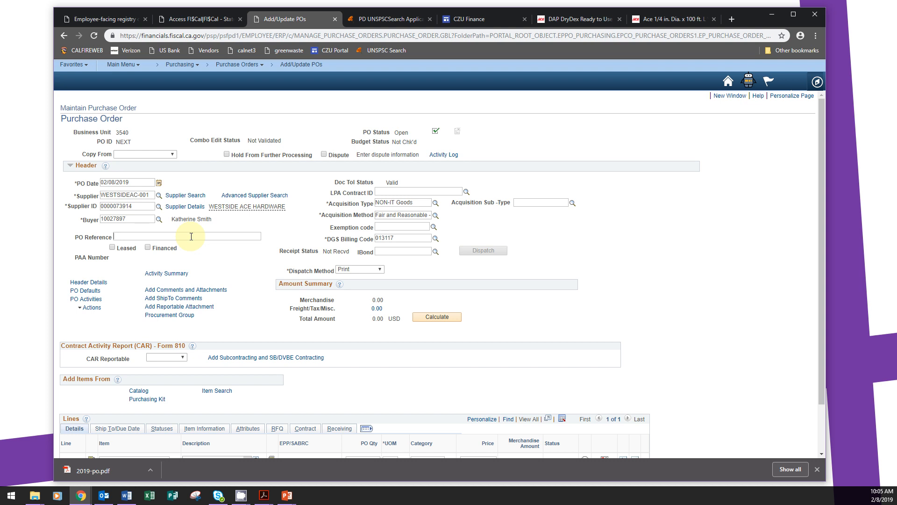
type("1PA8V123")
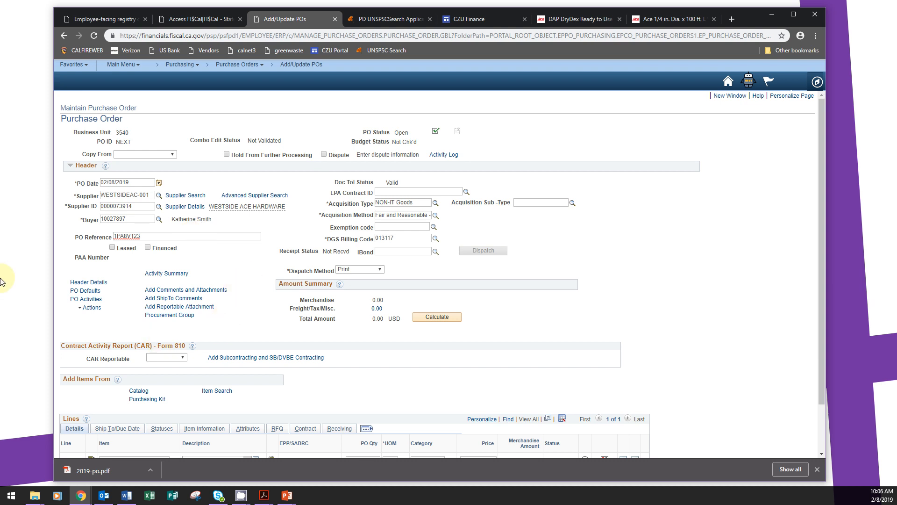
double_click(122, 235)
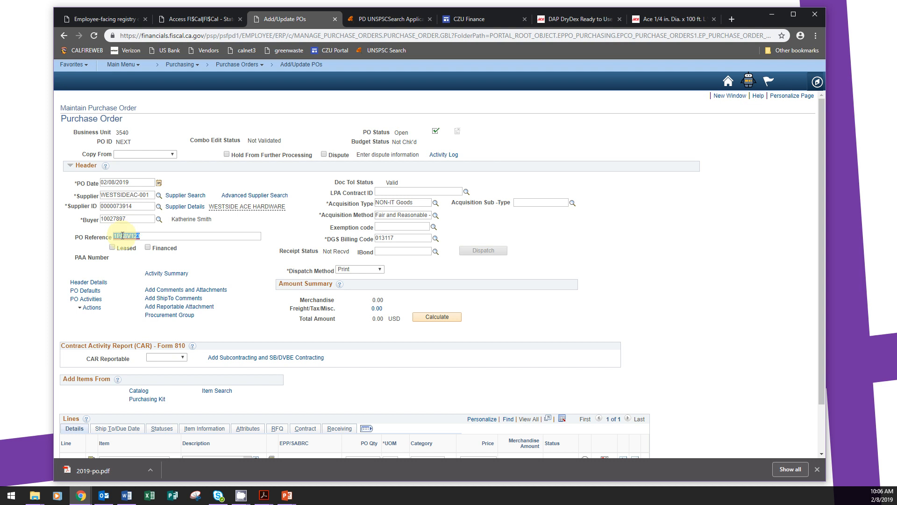
key("BackSpace")
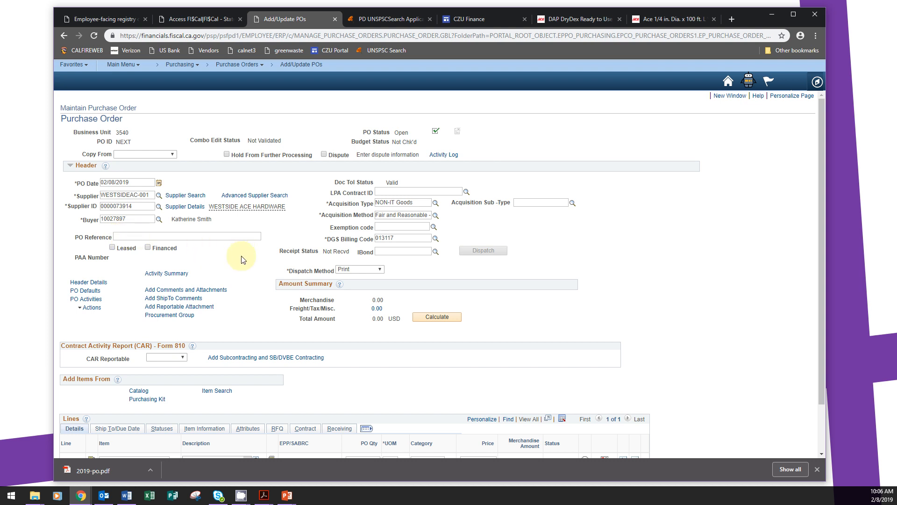
left_click(89, 283)
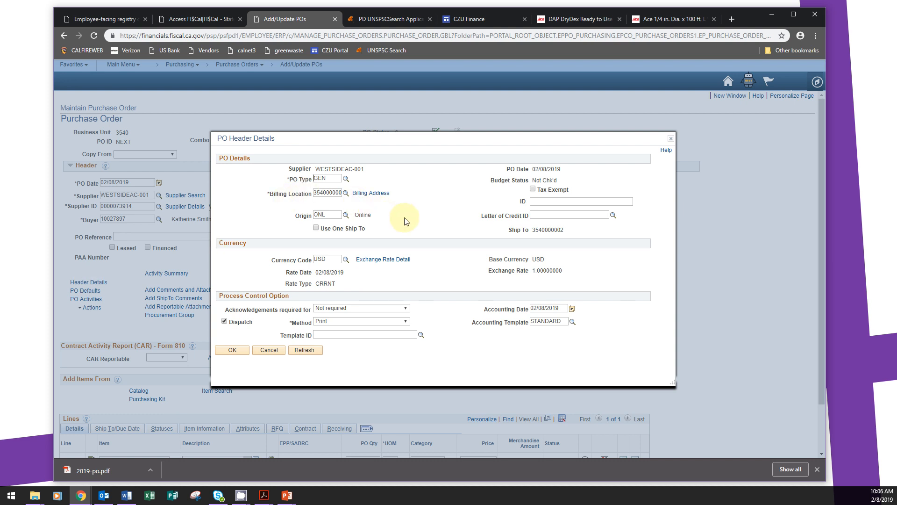
left_click(332, 194)
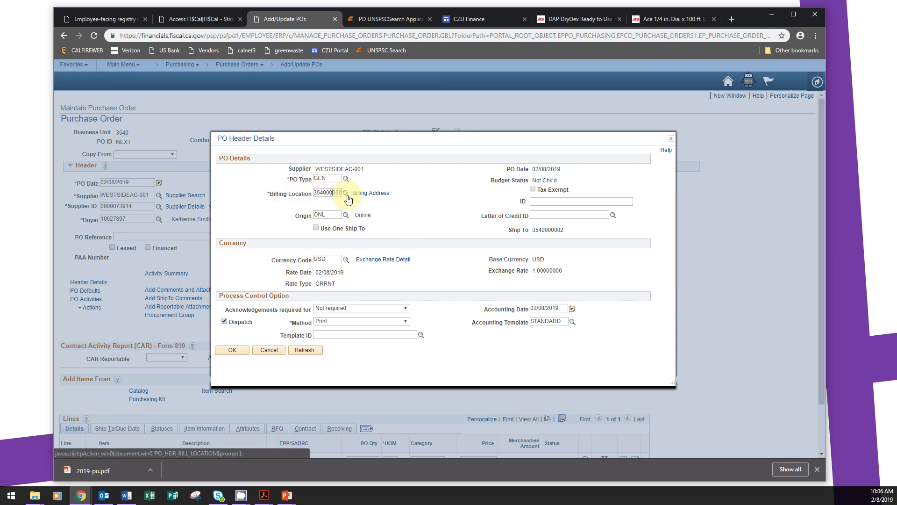
type("3")
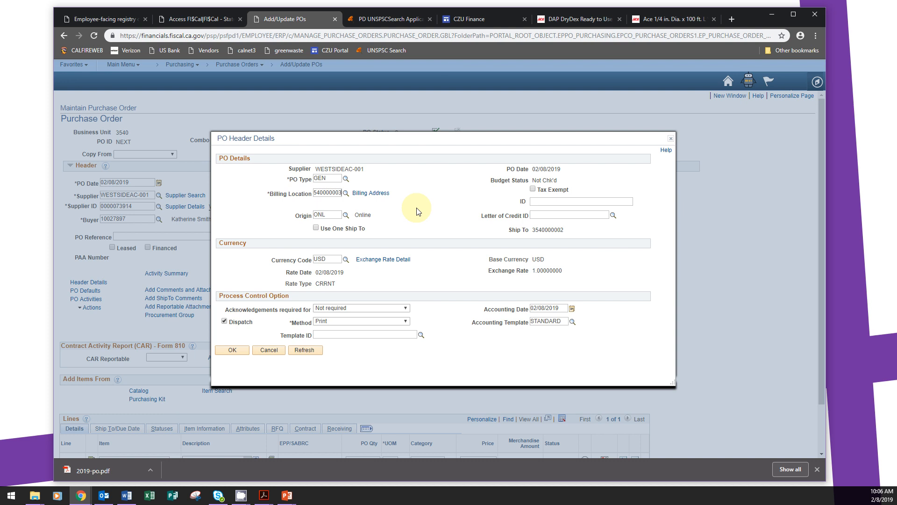
key("BackSpace")
key("BackSpace")
type("16")
key("BackSpace")
key("BackSpace")
key("BackSpace")
type("162")
left_click(238, 354)
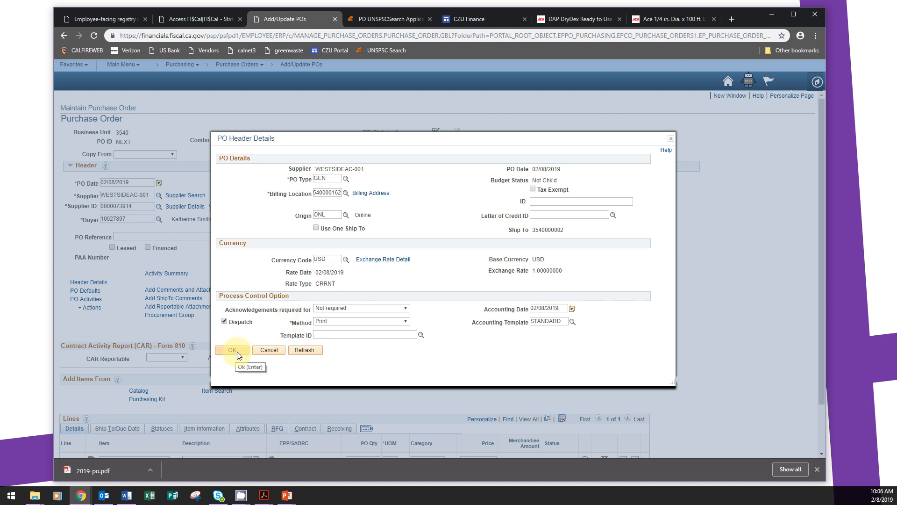
Step: Search the billing locations for descriptions containing cZU, leaving the location code blank
left_click(346, 194)
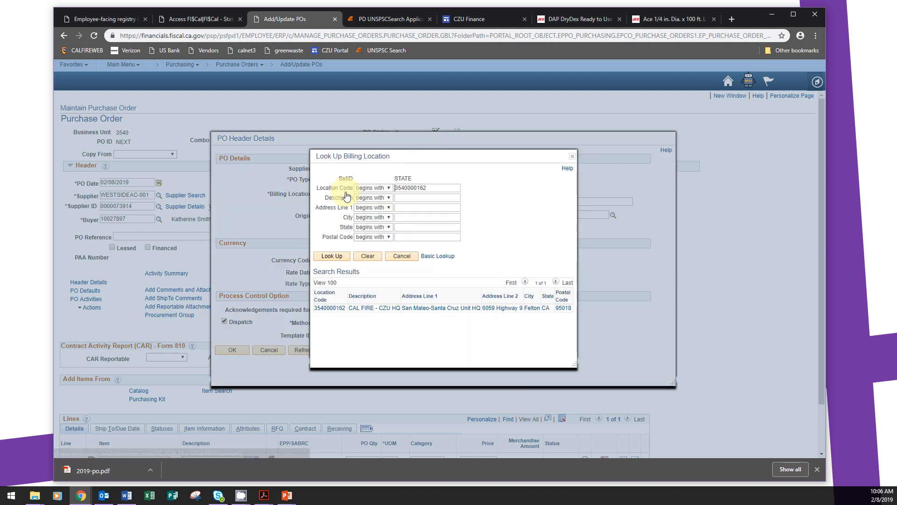
double_click(417, 188)
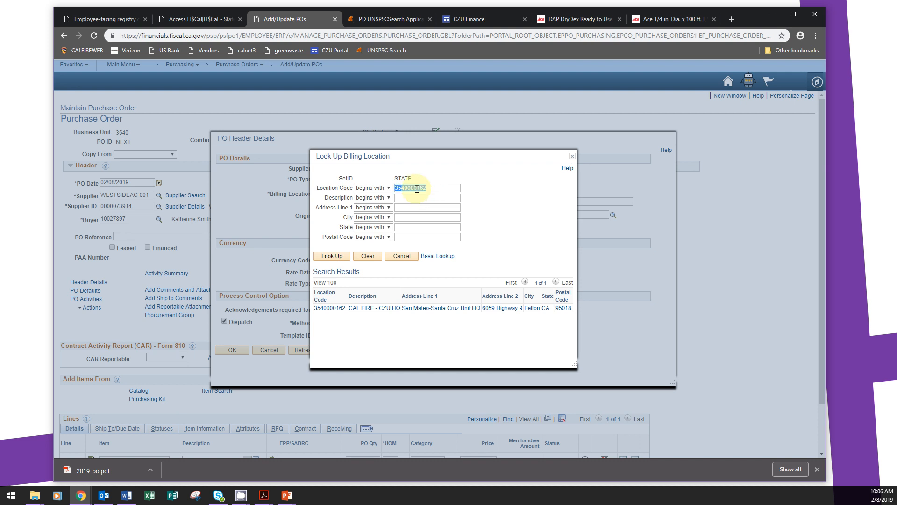
key("BackSpace")
left_click(321, 256)
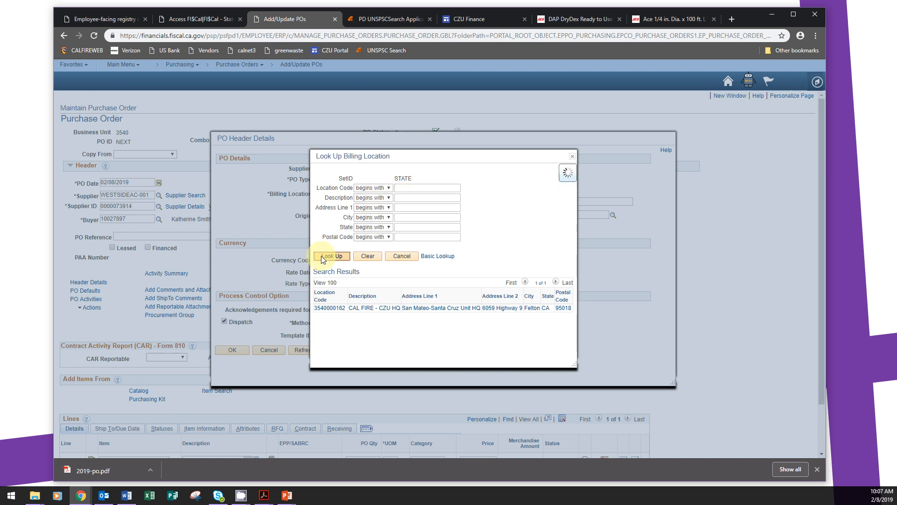
left_click(376, 199)
left_click(366, 214)
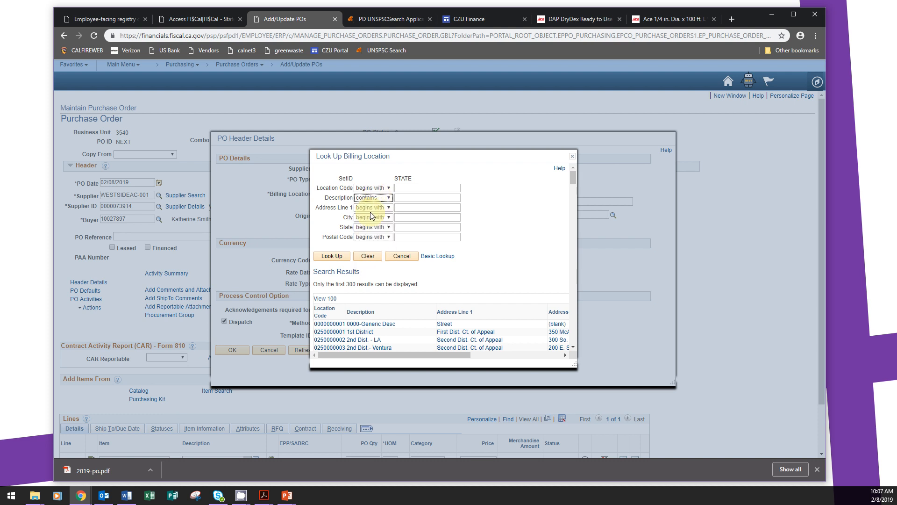
left_click(406, 197)
type("cZ")
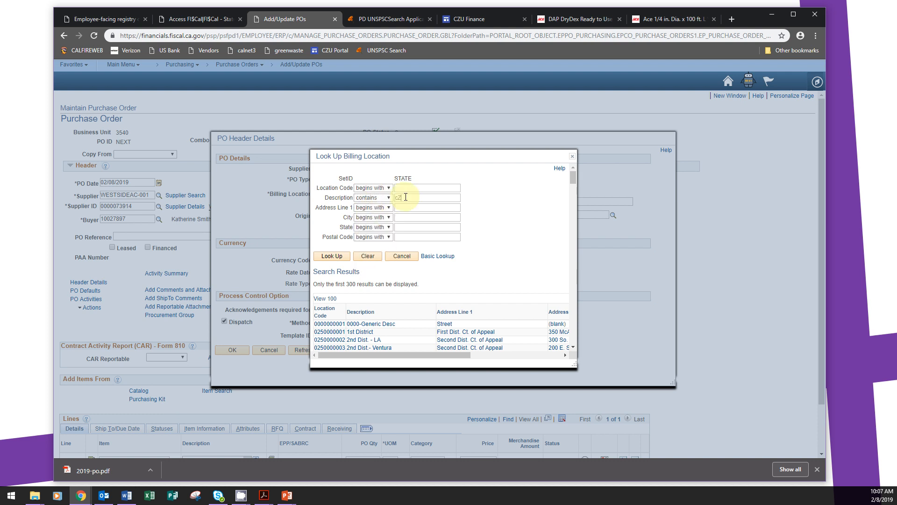
key("BackSpace")
type("ZU")
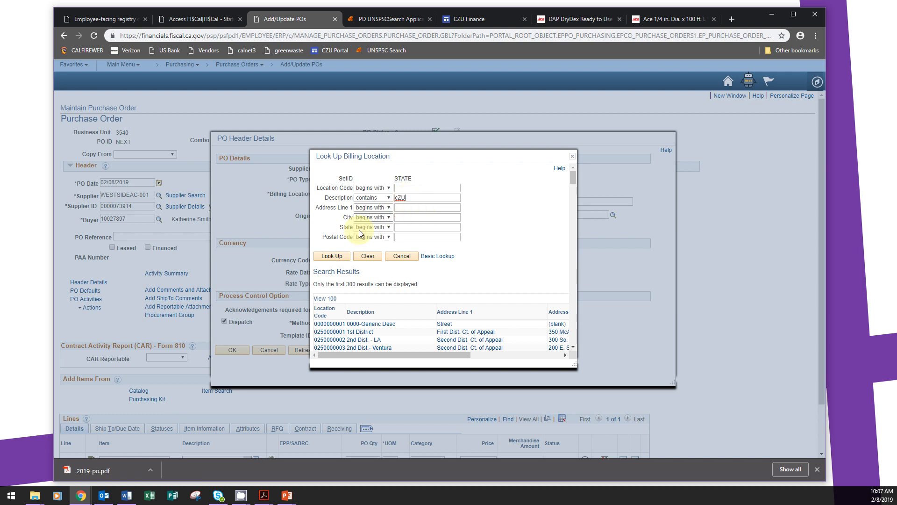
left_click(328, 256)
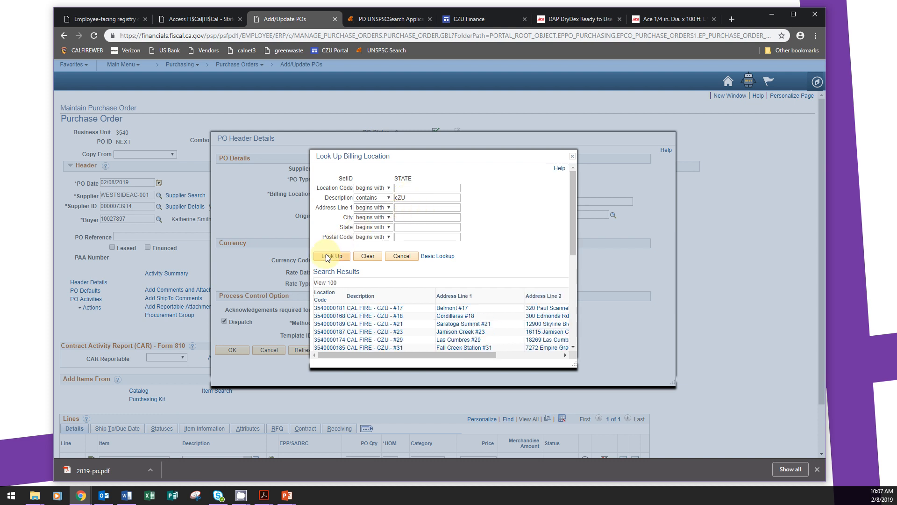
Step: Look through the CAL FIRE CZU billing locations and close the lookup without choosing another location
scroll(419, 214, "down", 3)
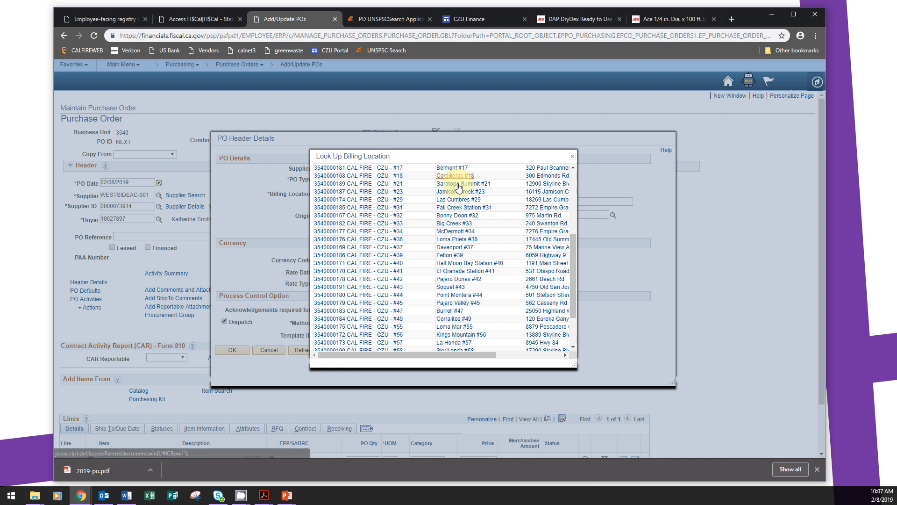
scroll(406, 220, "down", 1)
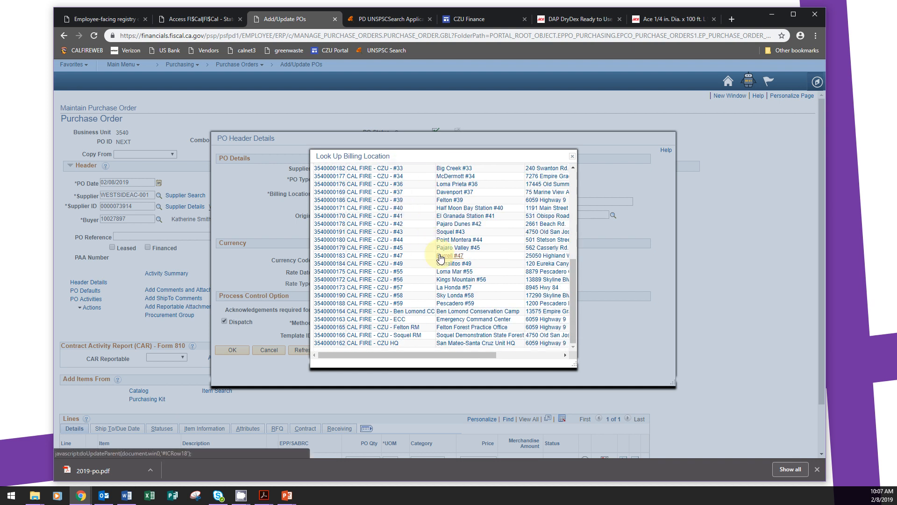
scroll(400, 255, "up", 5)
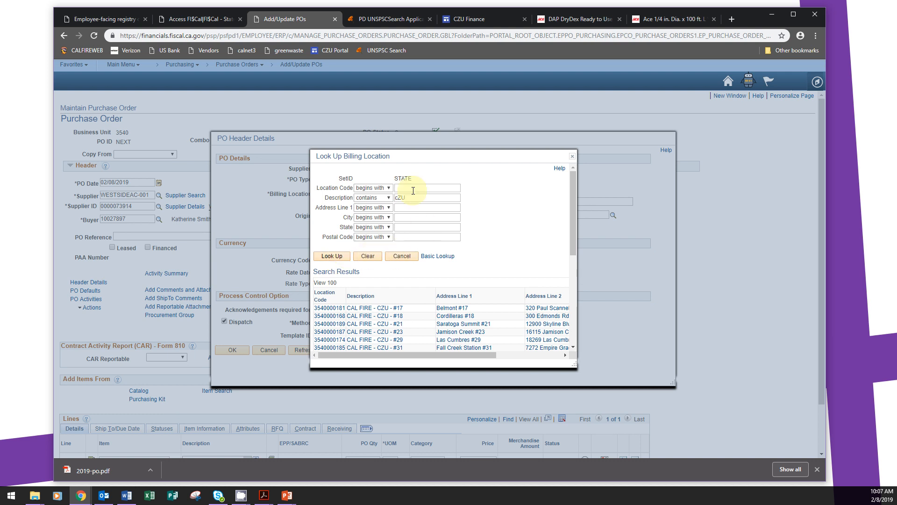
left_click(402, 257)
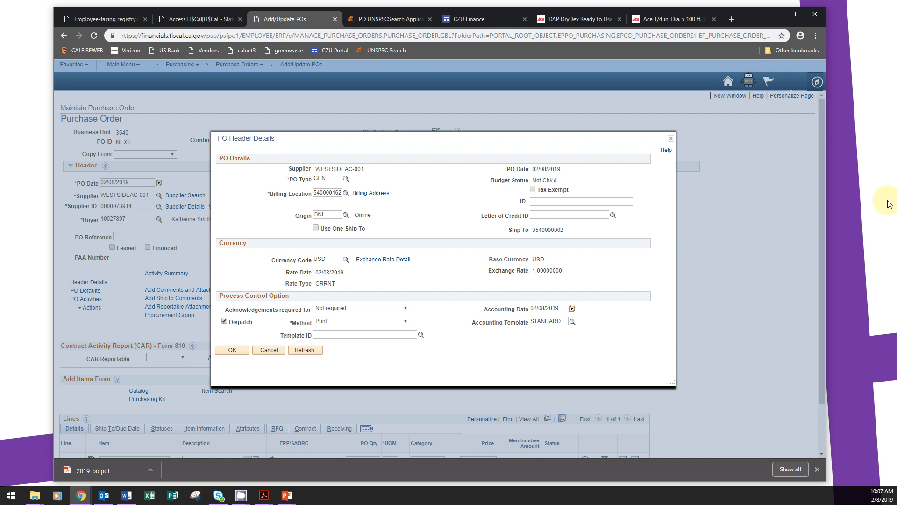
Step: Accept the PO header details and open the purchase order defaults
left_click(231, 350)
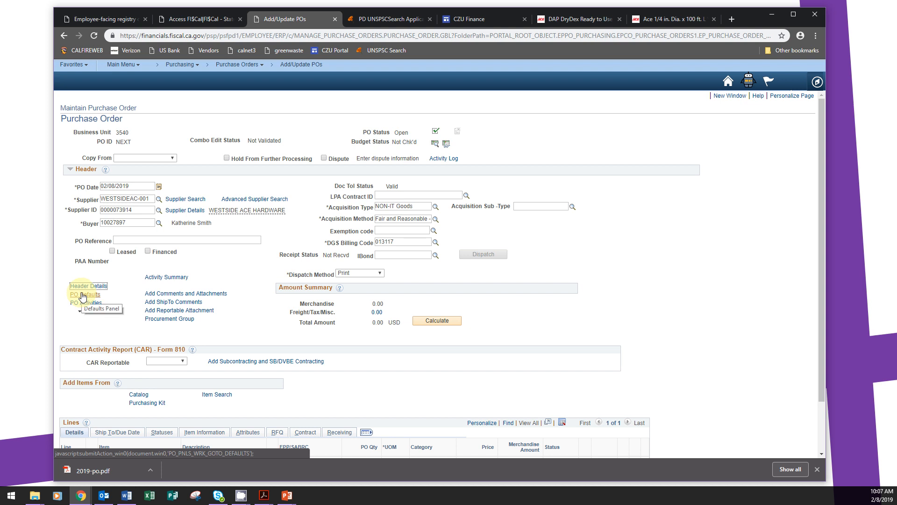
left_click(82, 295)
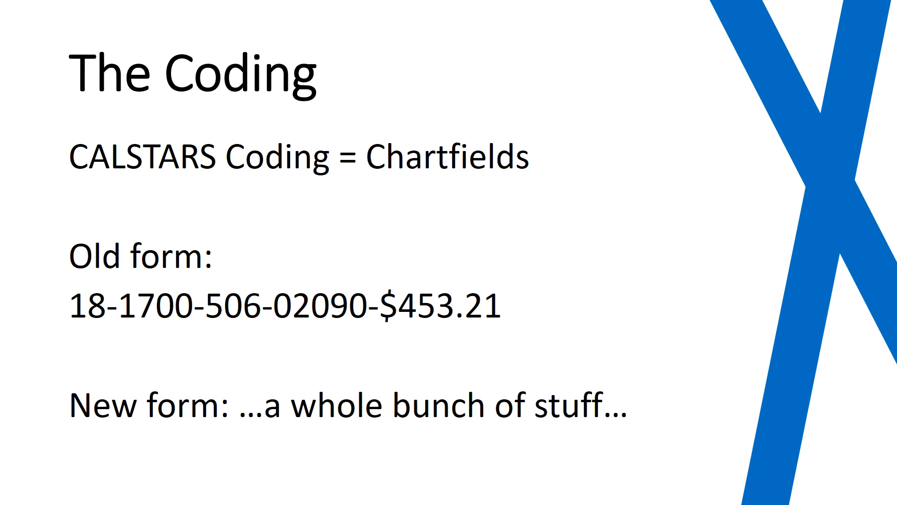
Step: Review the accounting codes and the itemized products on the purchase form in lowes-example.pdf in Adobe Acrobat
left_click(771, 225)
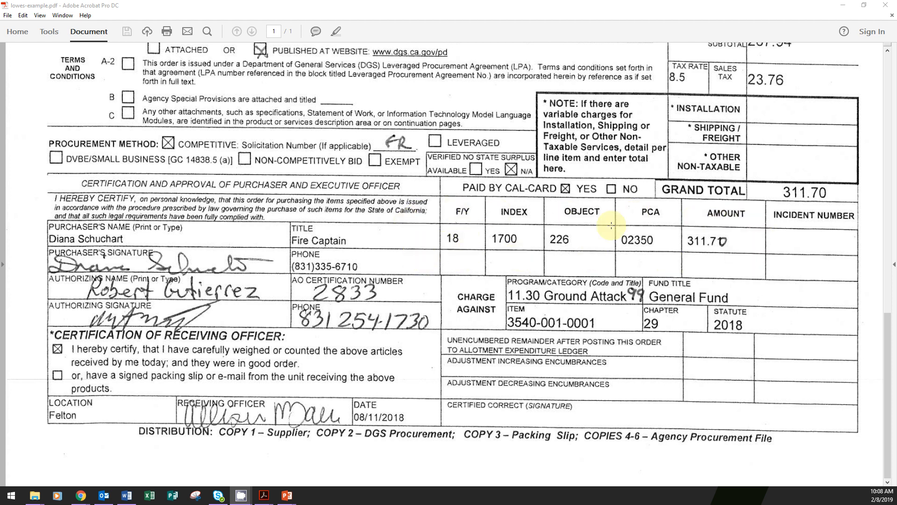
scroll(717, 299, "up", 8)
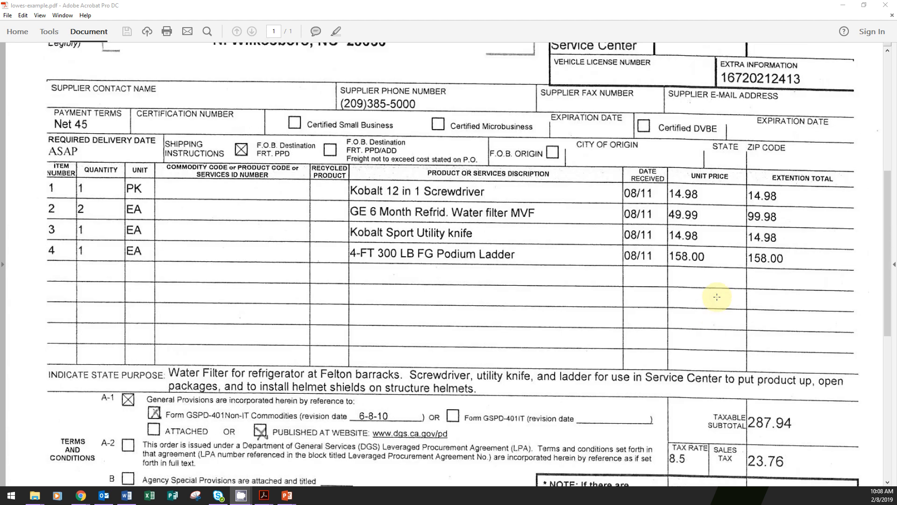
scroll(717, 297, "up", 2)
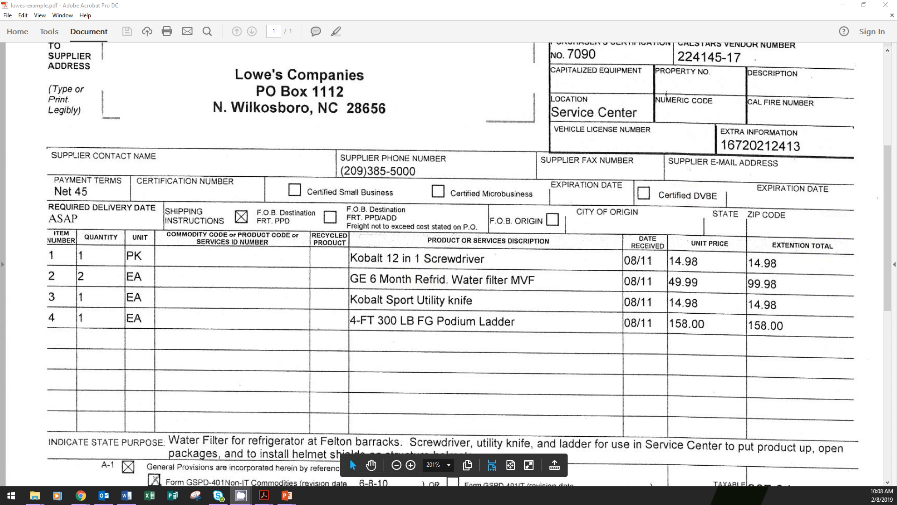
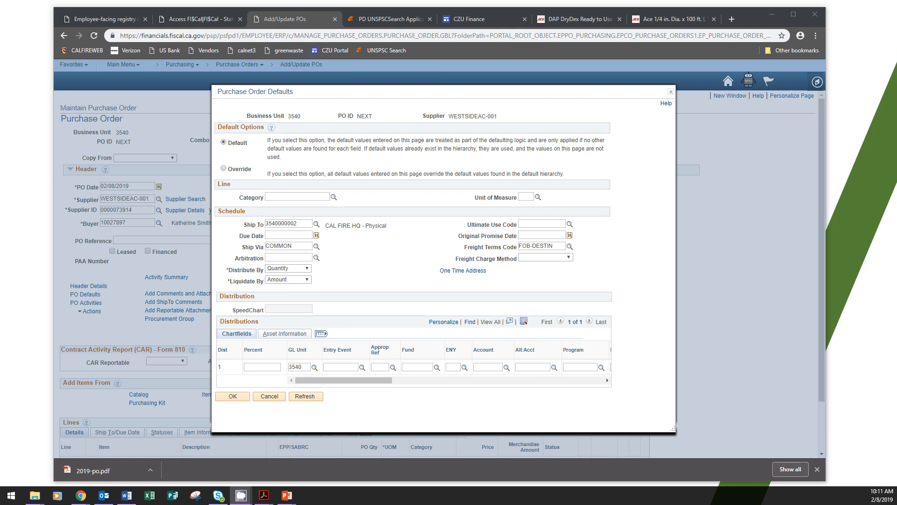
Step: Set the purchase order defaults to Override and look through the category code list for the line
left_click(229, 167)
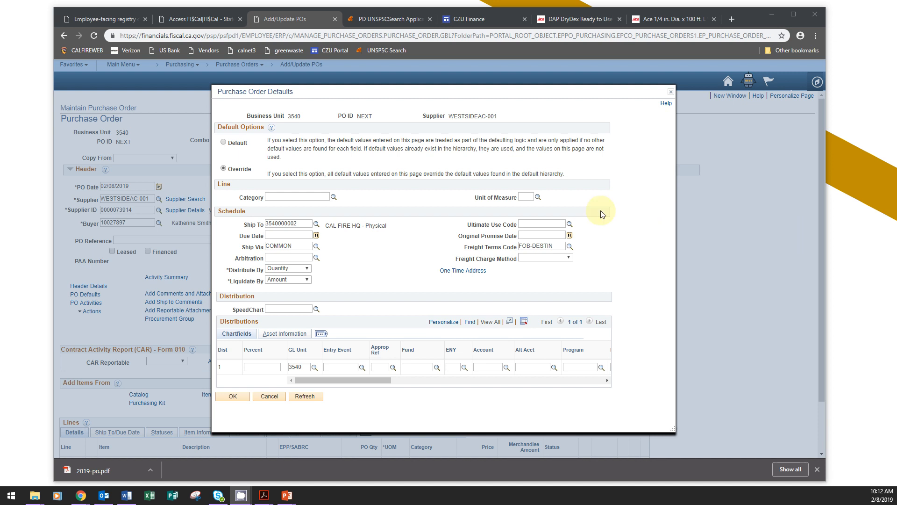
left_click(334, 198)
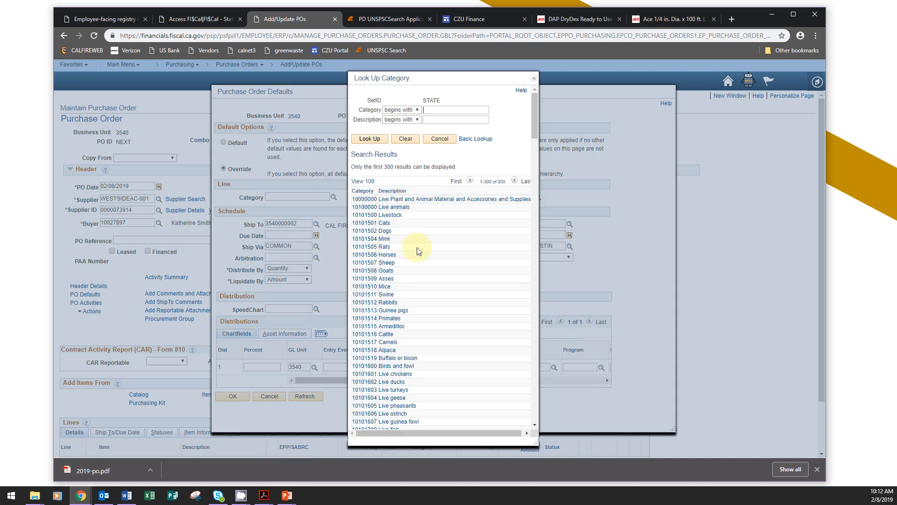
scroll(456, 320, "down", 12)
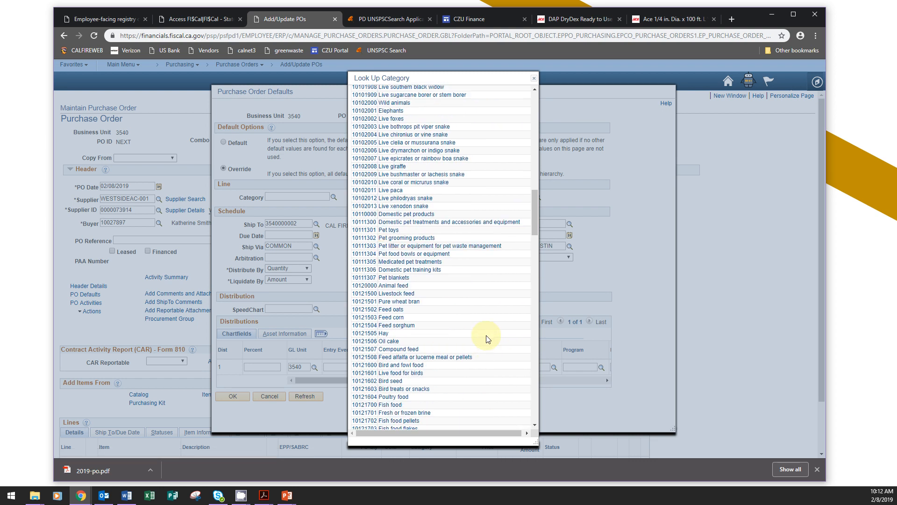
scroll(485, 337, "up", 15)
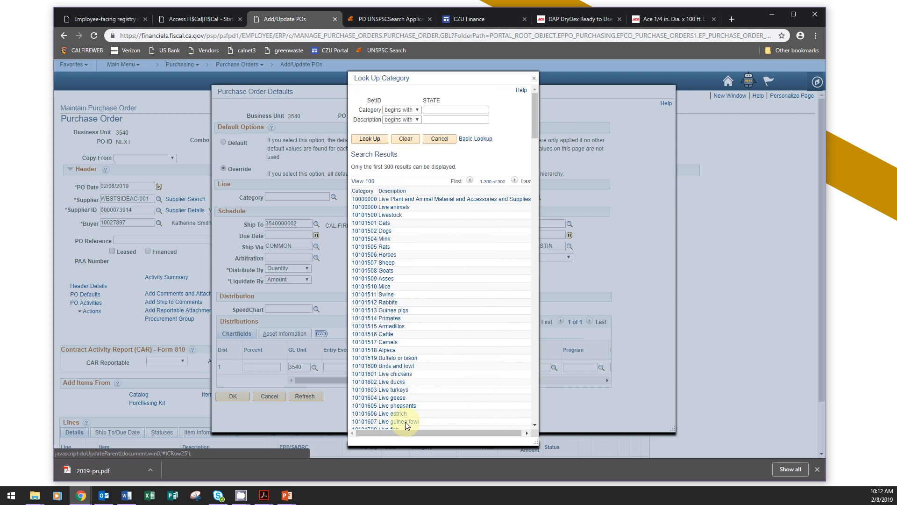
Step: Check the DGS UNSPSC Search site for finding category codes and close the category lookup without choosing a code
left_click(402, 120)
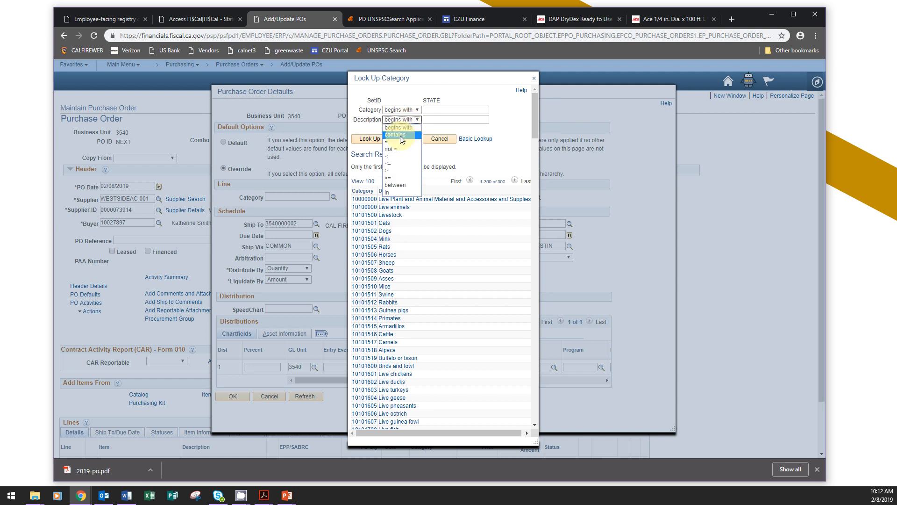
left_click(400, 136)
left_click(438, 120)
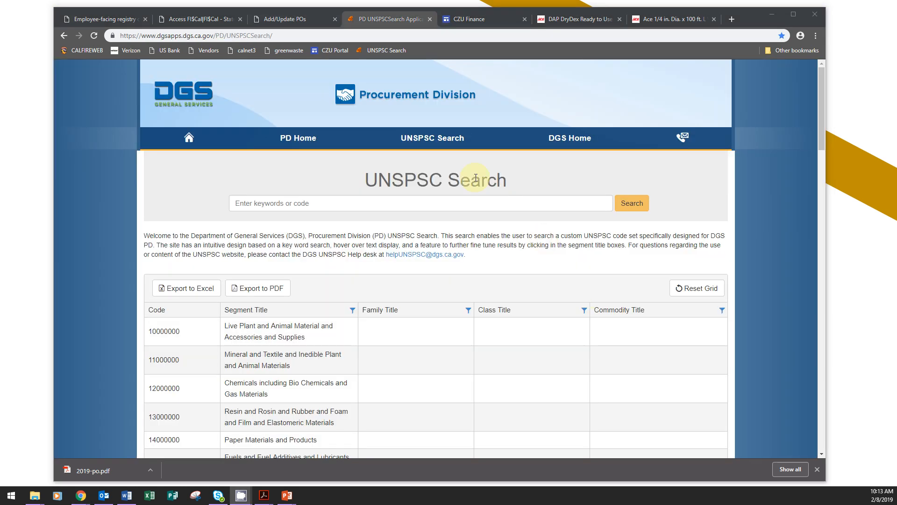
left_click(168, 101)
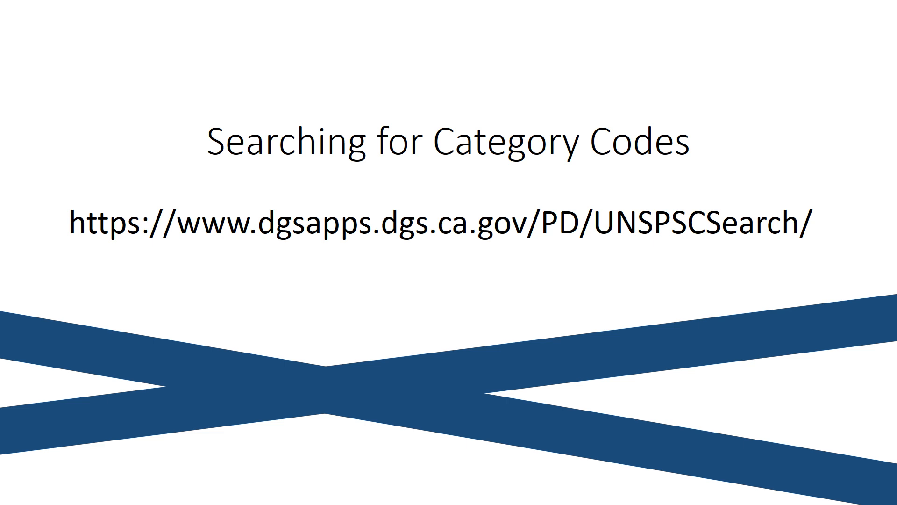
key("alt+Tab")
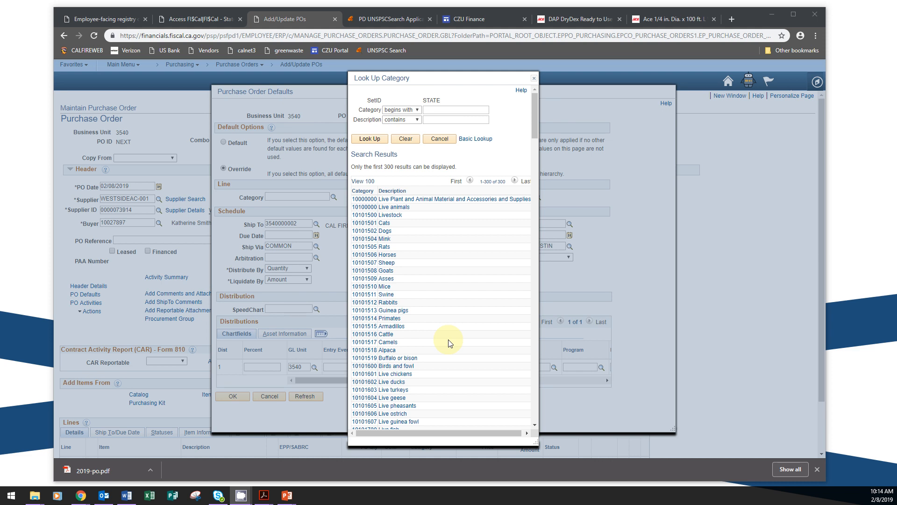
left_click(534, 78)
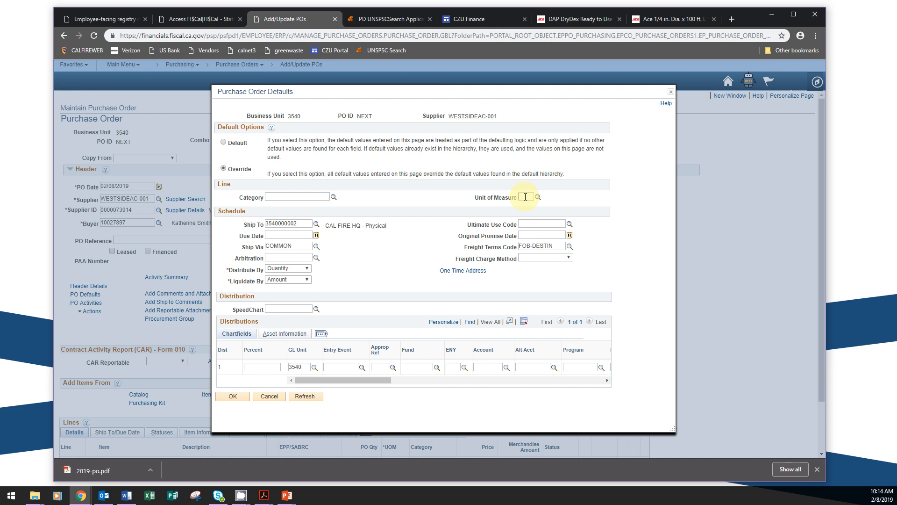
Step: Set the default unit of measure to EA and look through the full list of available units
type("EA")
key("Tab")
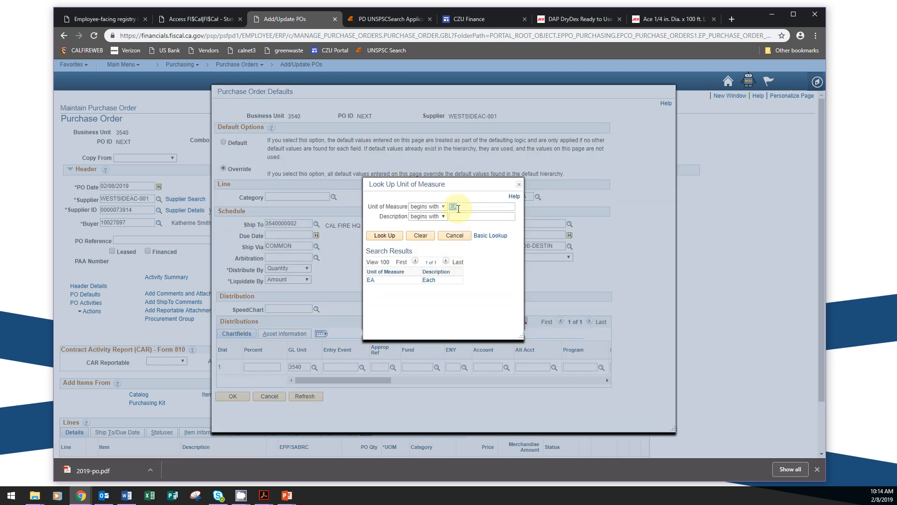
key("BackSpace")
left_click(384, 236)
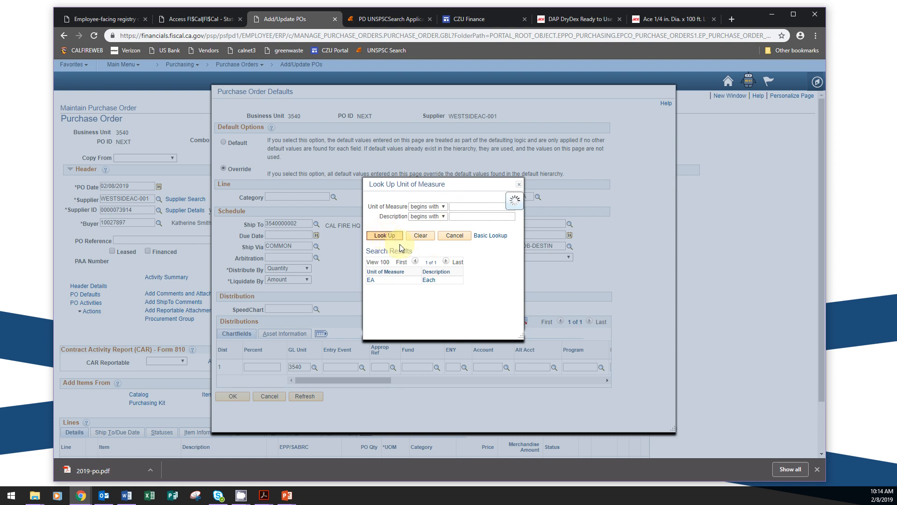
scroll(445, 282, "down", 7)
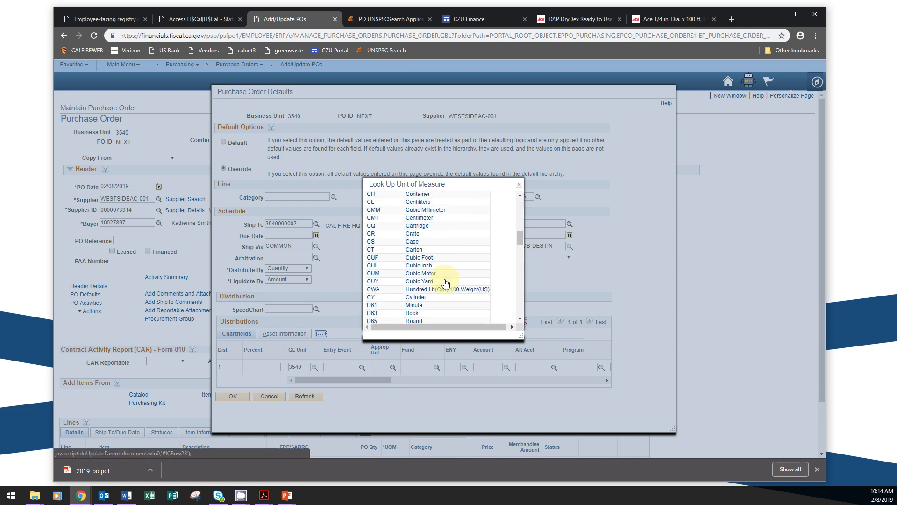
scroll(445, 282, "down", 10)
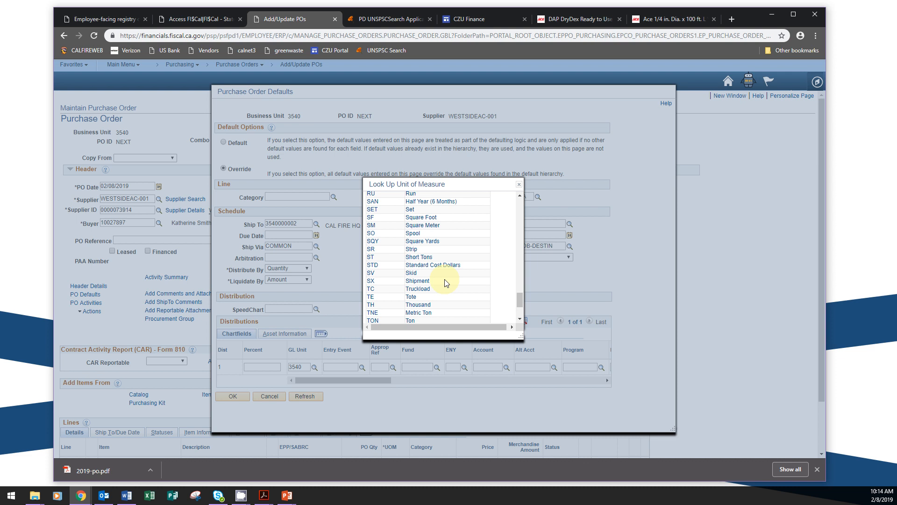
left_click(519, 185)
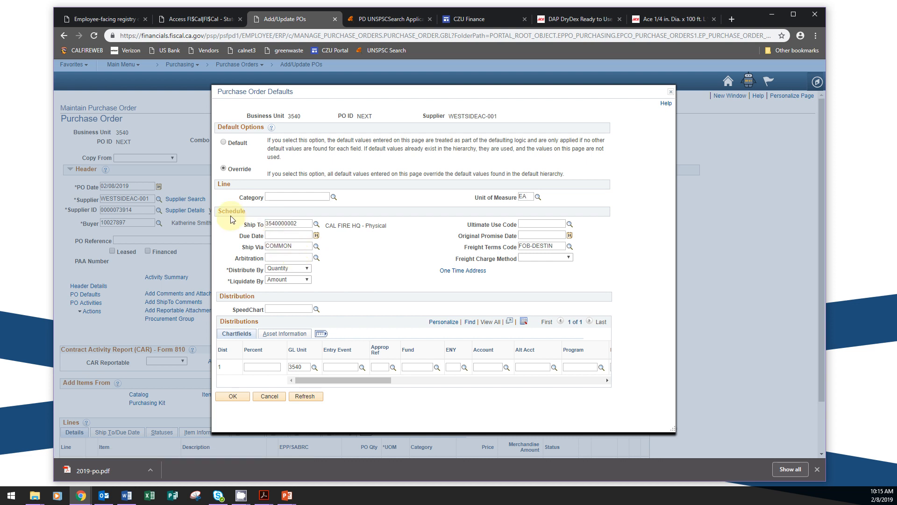
left_click(317, 227)
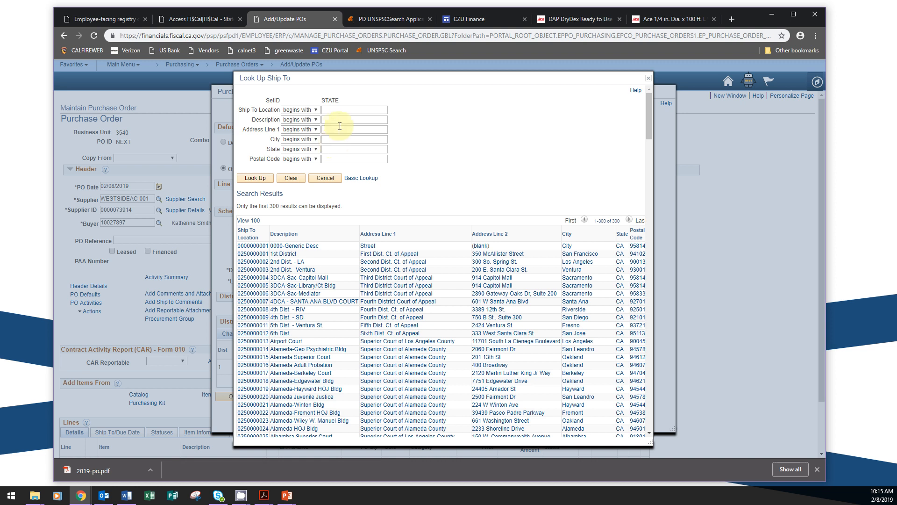
left_click(301, 120)
left_click(293, 135)
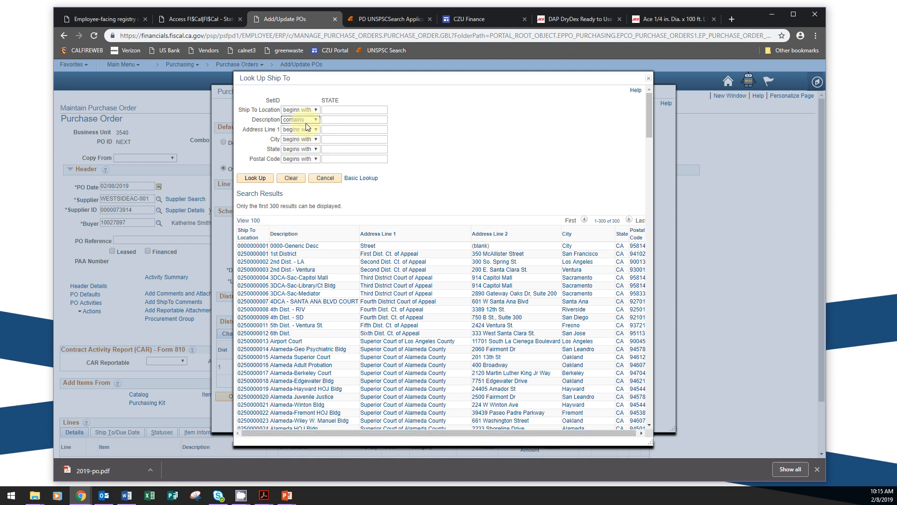
left_click(328, 119)
type("CZU")
left_click(255, 178)
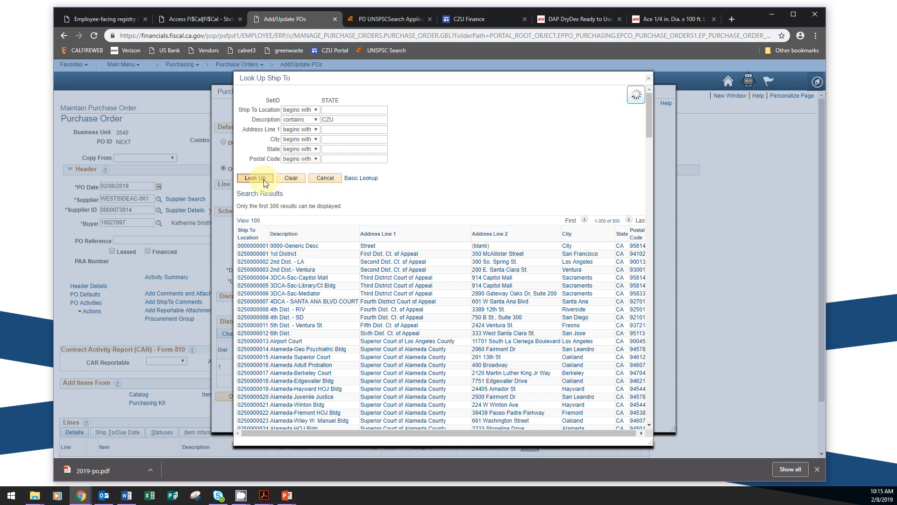
scroll(419, 216, "down", 1)
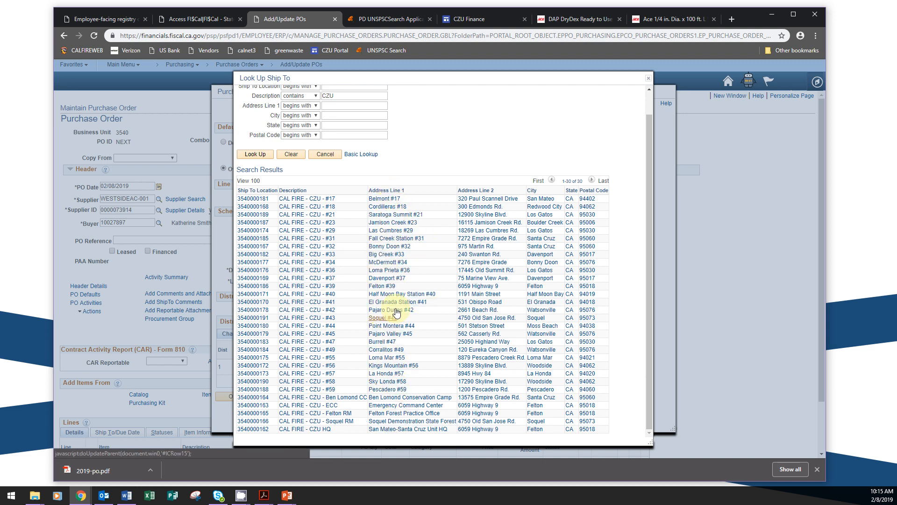
left_click(378, 256)
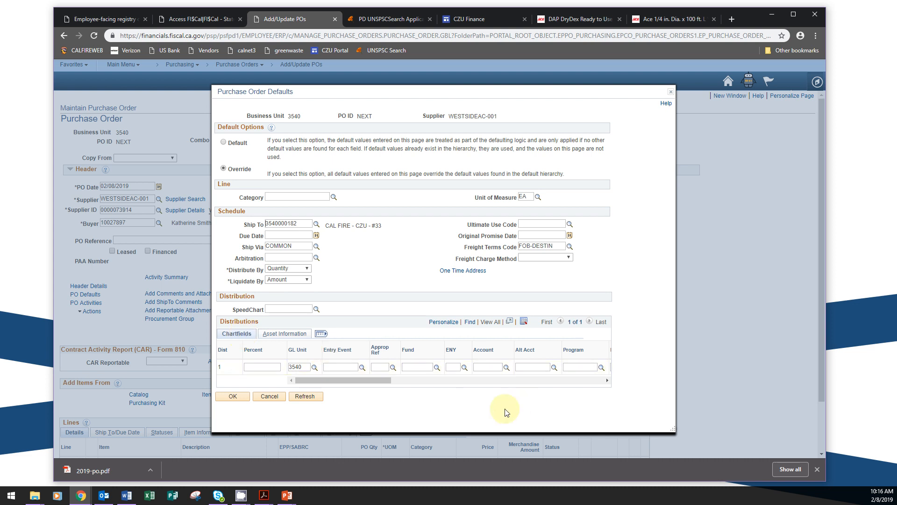
Step: Look over the distribution chartfields and check the PowerPoint slides listing Approp Ref, Fund and Program codes for each PCA
left_click_drag(355, 379, 317, 376)
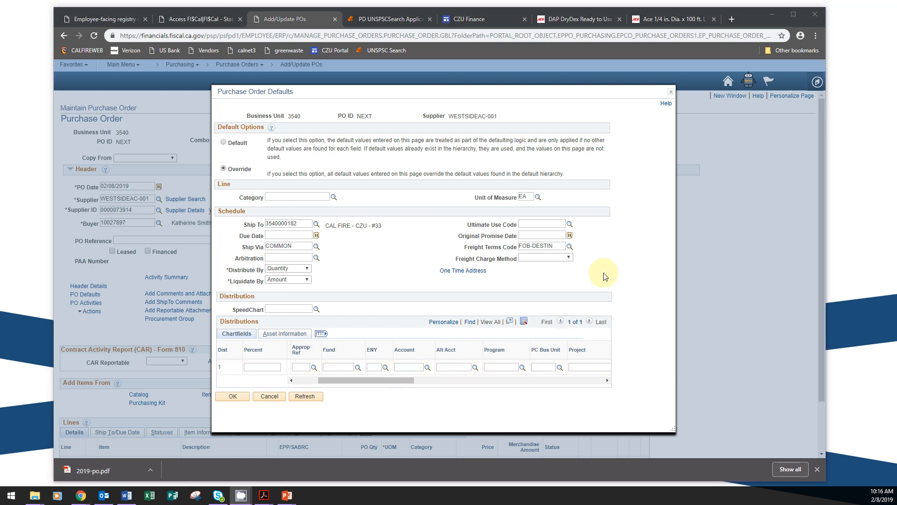
left_click(439, 380)
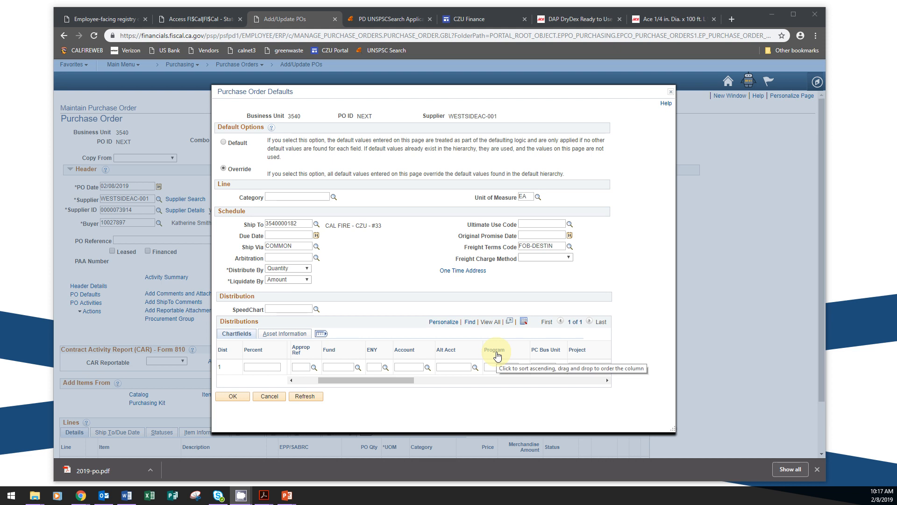
left_click(844, 230)
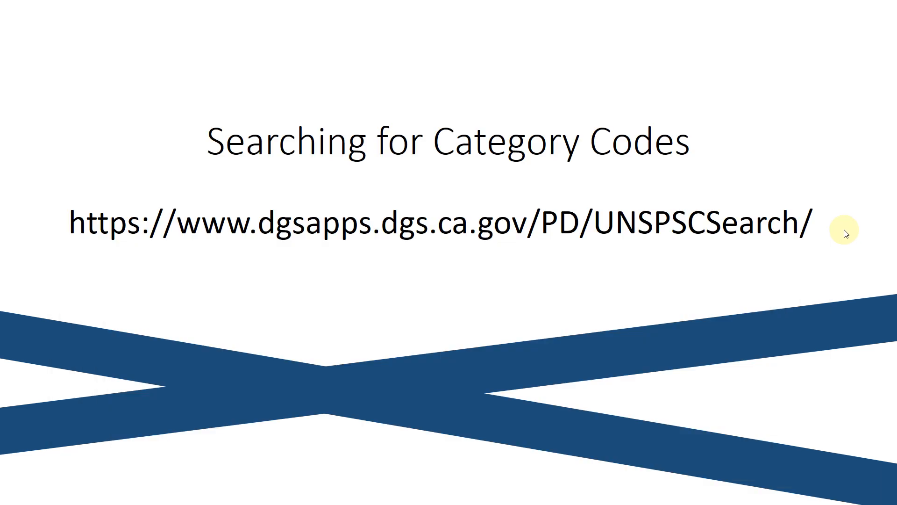
left_click(591, 236)
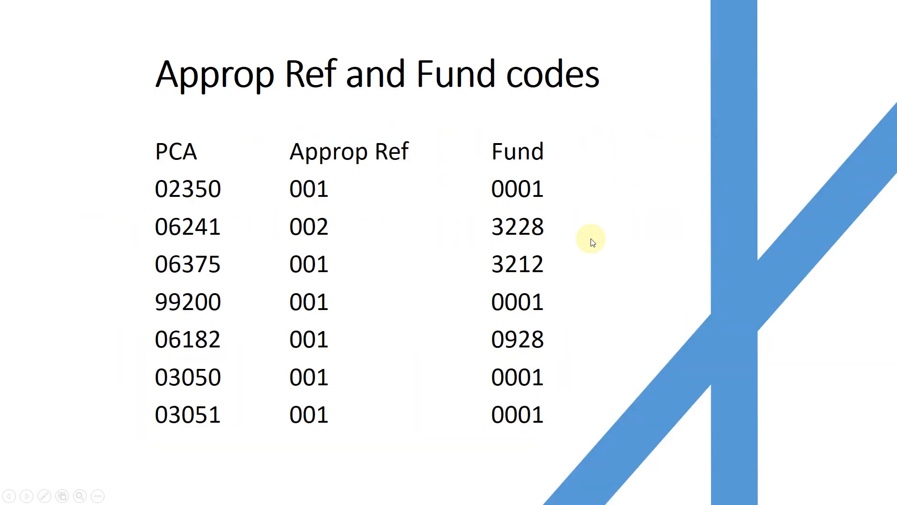
left_click(777, 358)
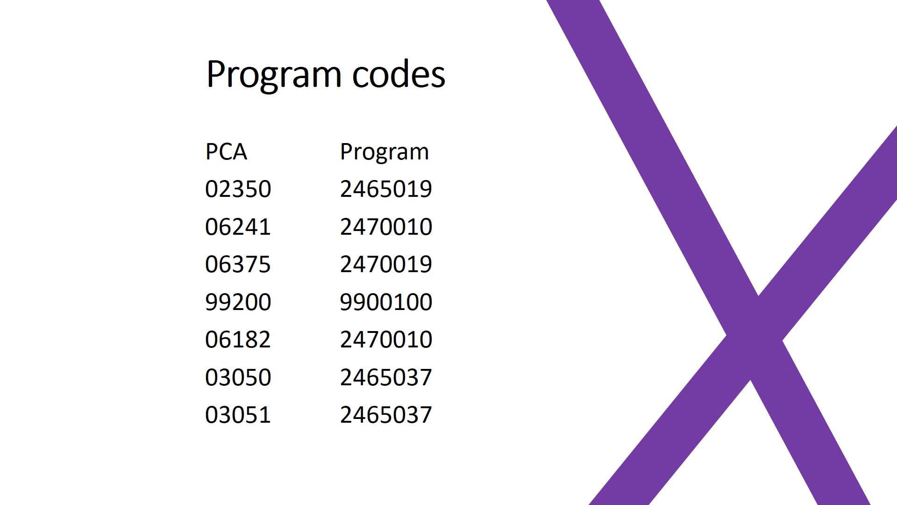
key("alt+Tab")
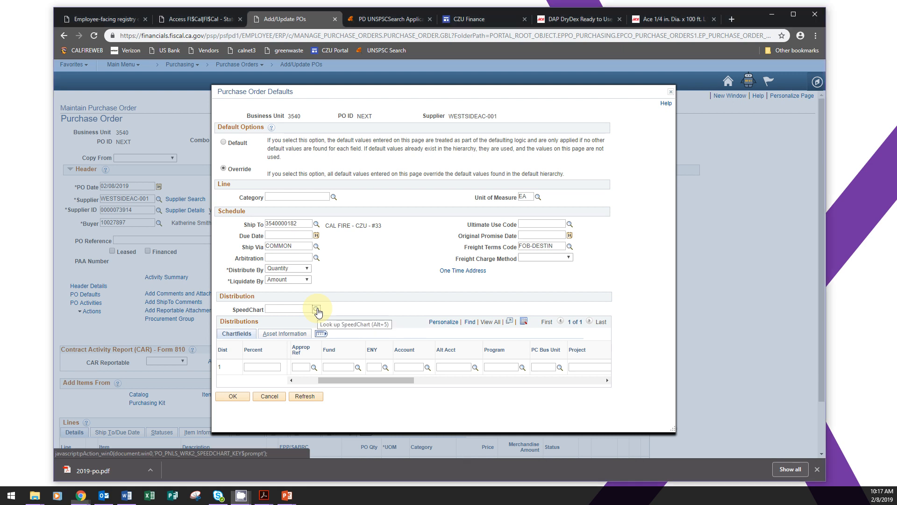
Step: Look up the SpeedChart keys and apply 02350-18 to the default distribution
left_click(317, 310)
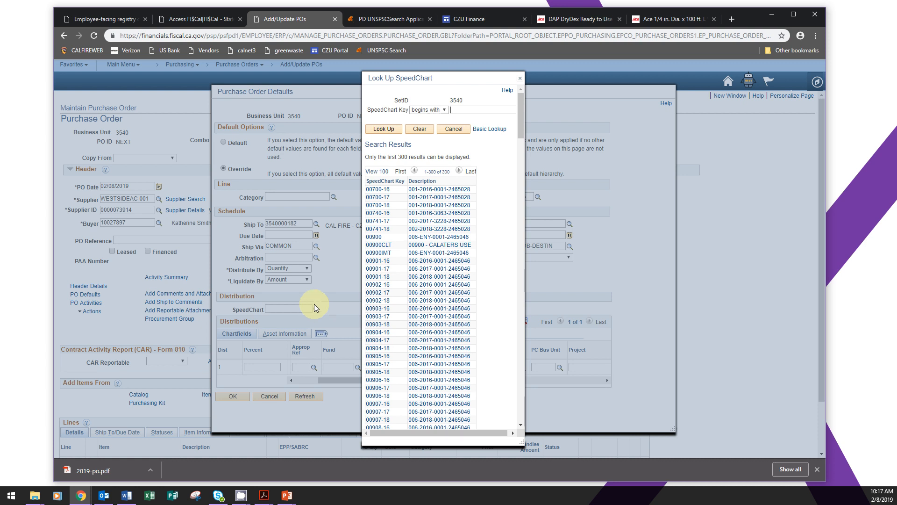
scroll(423, 306, "down", 10)
scroll(426, 312, "down", 5)
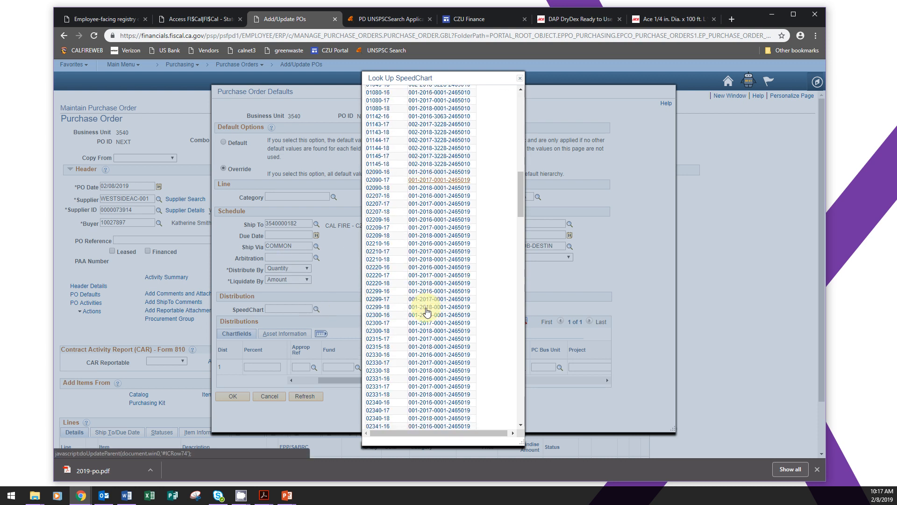
scroll(403, 340, "down", 7)
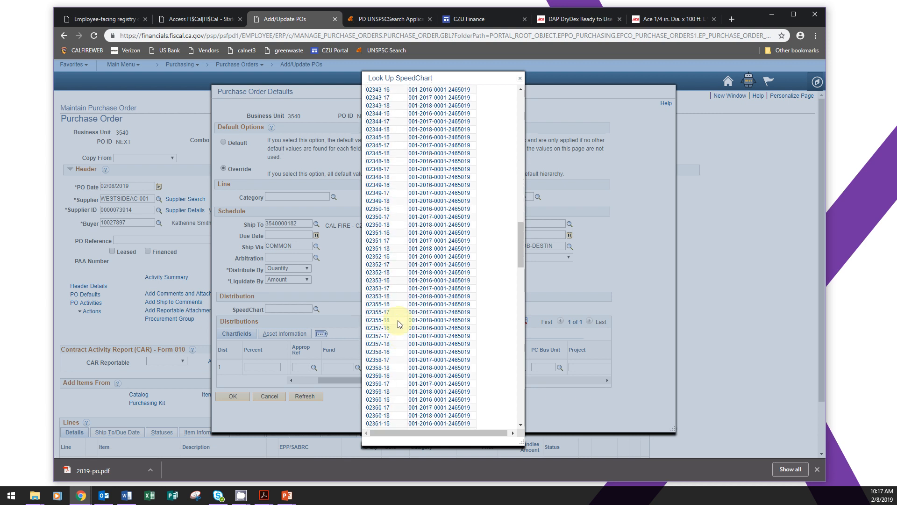
left_click(376, 225)
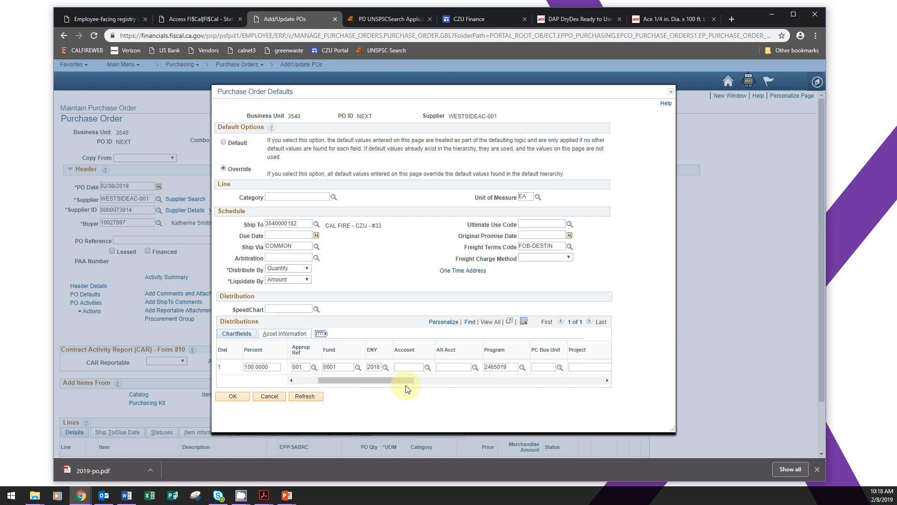
left_click_drag(401, 382, 432, 380)
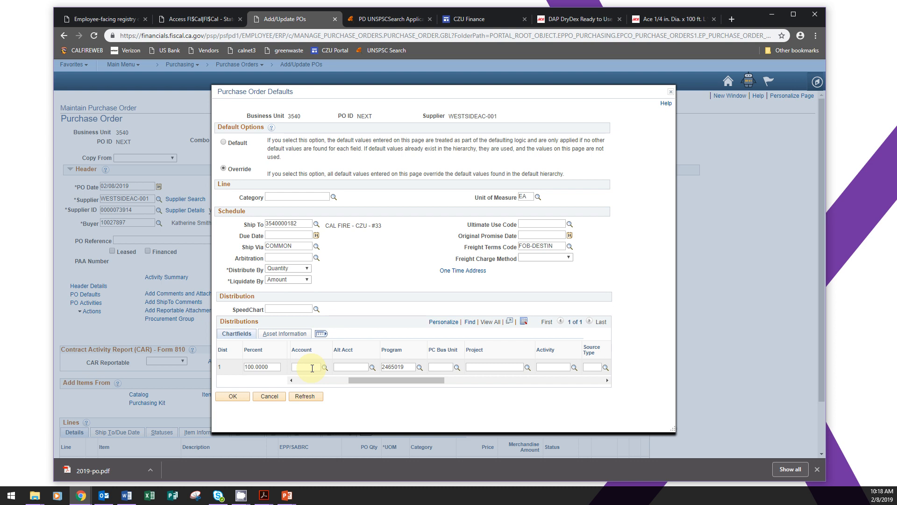
left_click(312, 368)
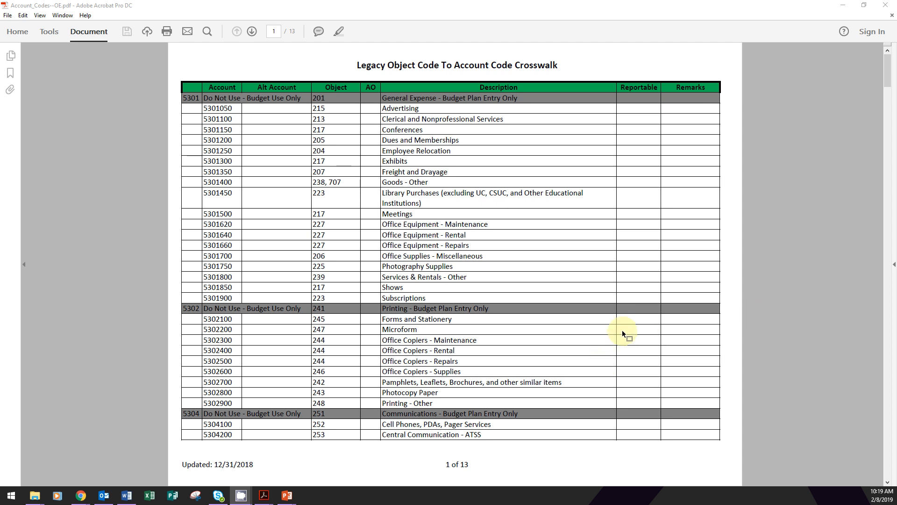
left_click(888, 275)
left_click(888, 276)
left_click(888, 276)
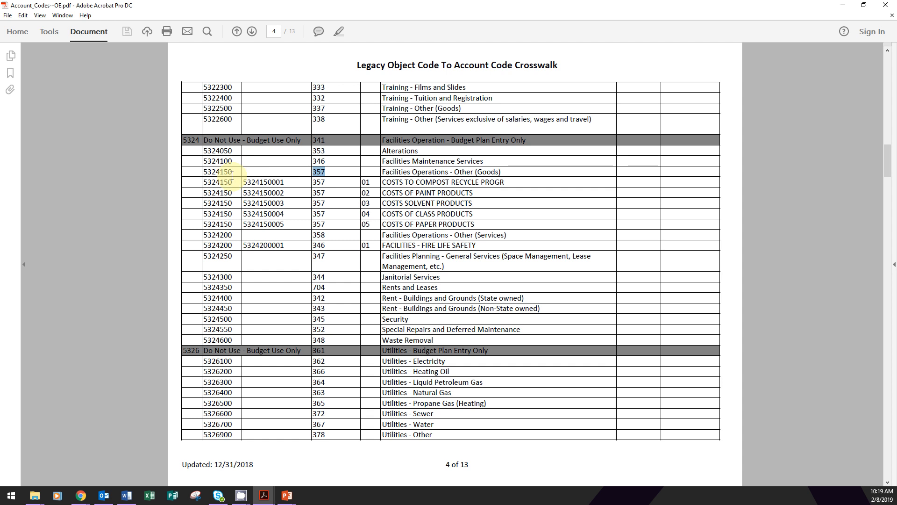
left_click_drag(233, 172, 204, 172)
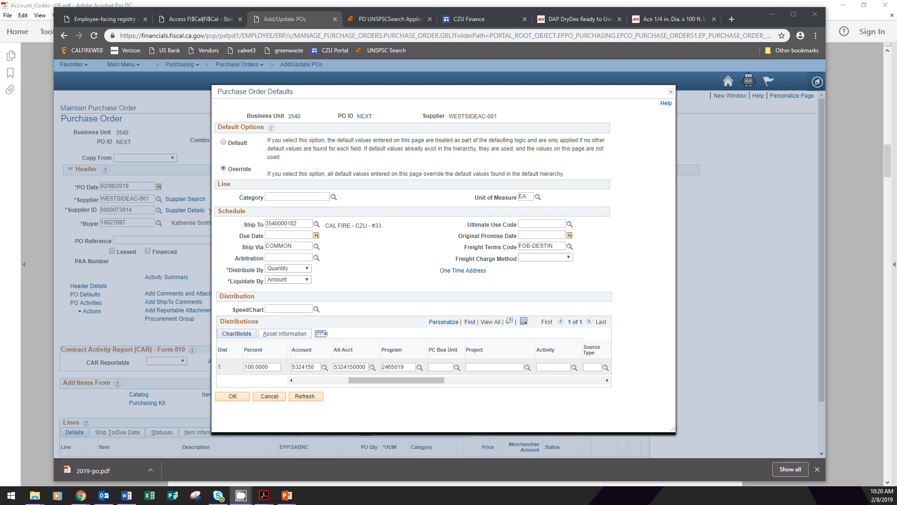
Step: Check the Reporting Structure (Index) slide and enter the matching code as the distribution's Rptg Structure
left_click(404, 380)
left_click_drag(403, 380, 507, 376)
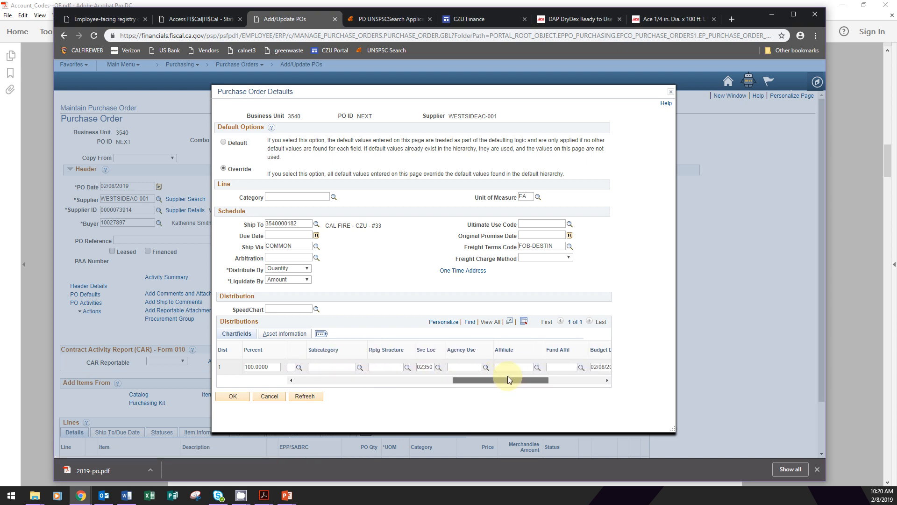
left_click(394, 368)
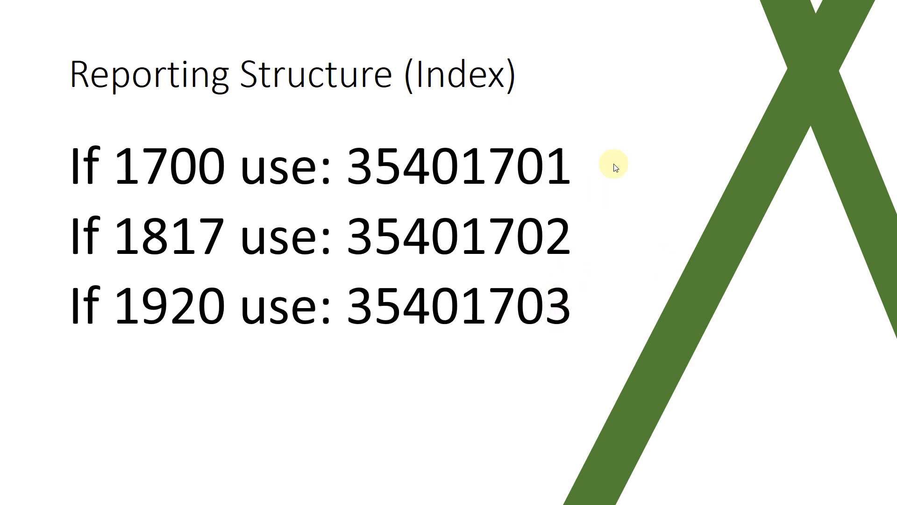
key("alt+Tab")
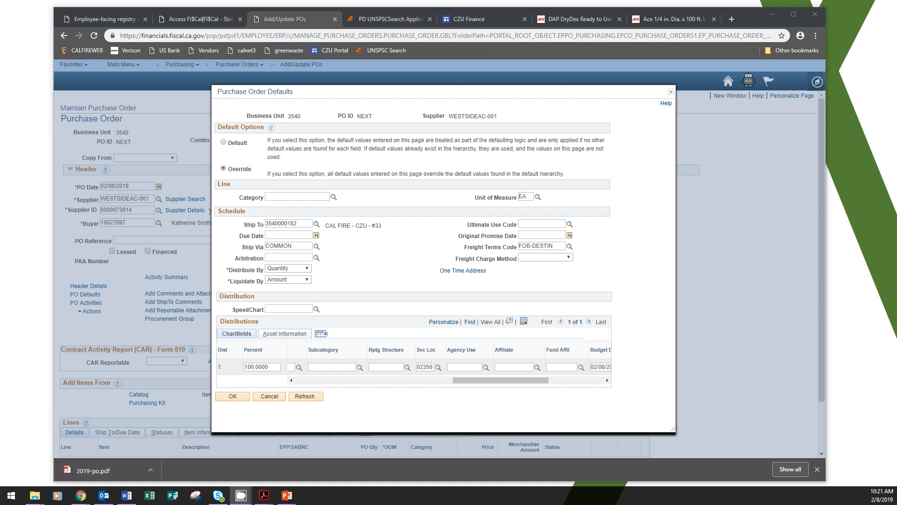
left_click(387, 366)
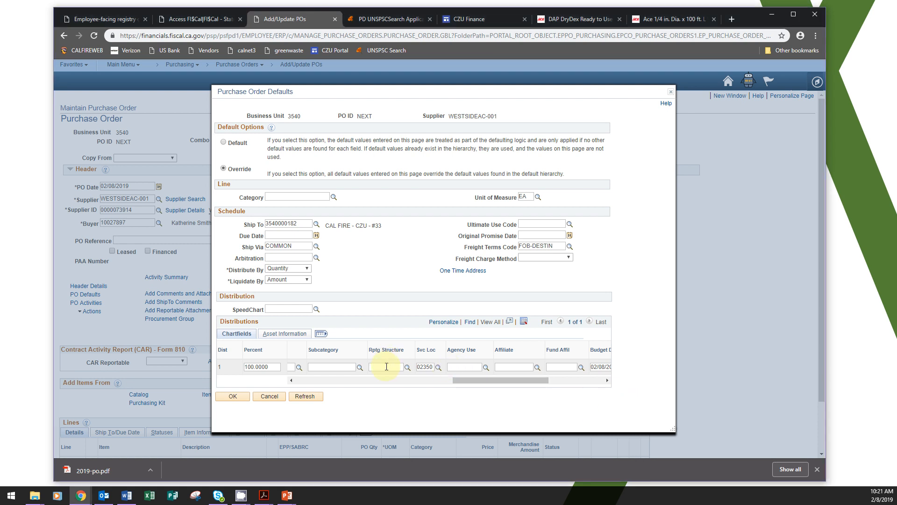
type("354011014")
left_click(324, 380)
left_click(325, 382)
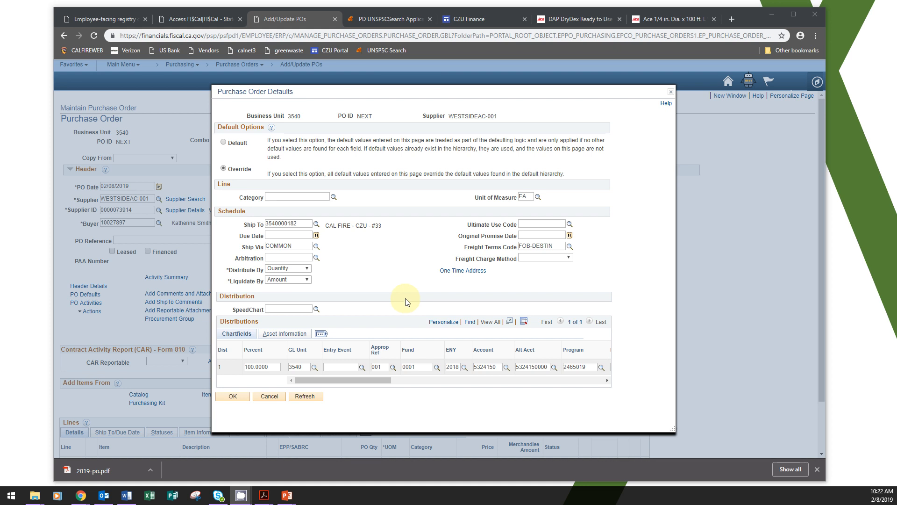
left_click(243, 398)
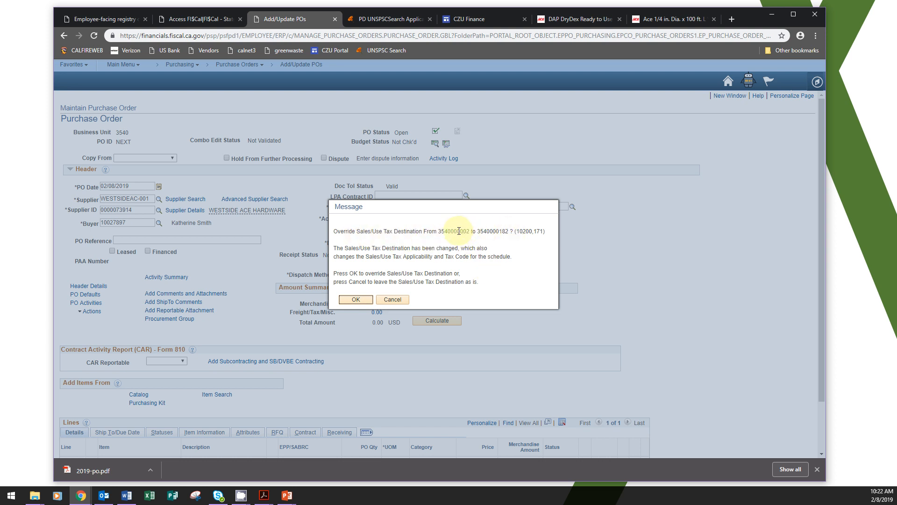
left_click_drag(460, 231, 511, 231)
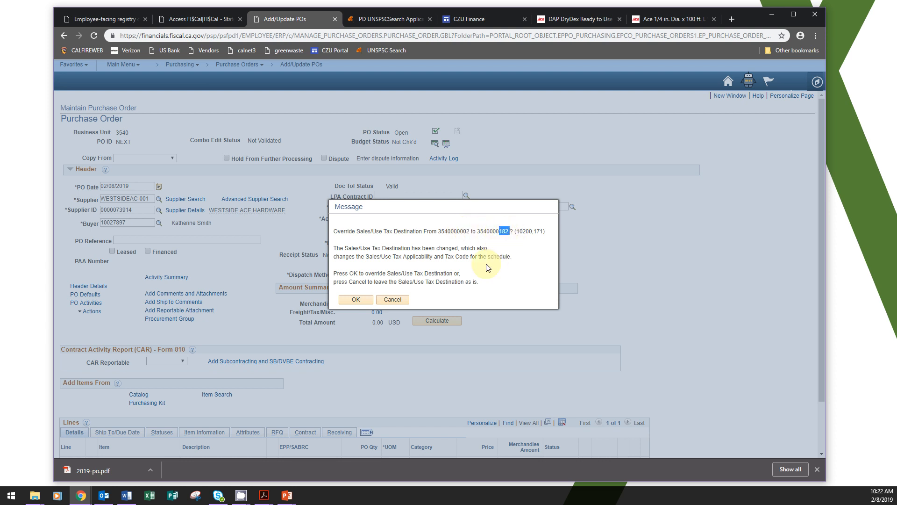
left_click(425, 234)
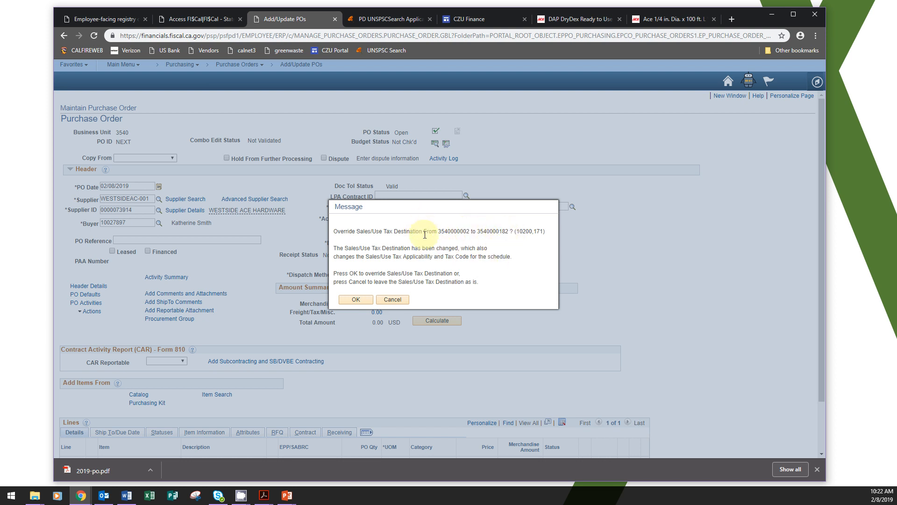
left_click(356, 299)
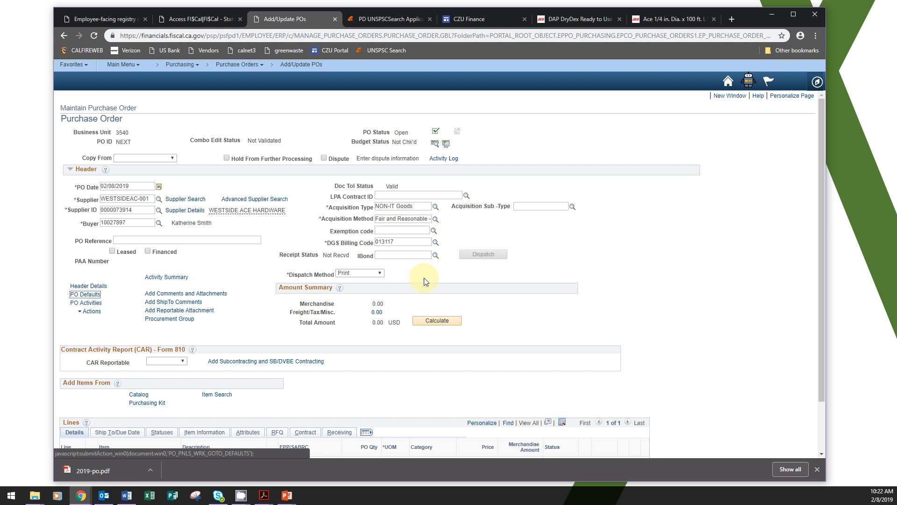
Step: Add the header comment "Maintenance items for Big Creek Station, a 24 hour facility, to repair wall and store gear." as Approval Justification
left_click(185, 295)
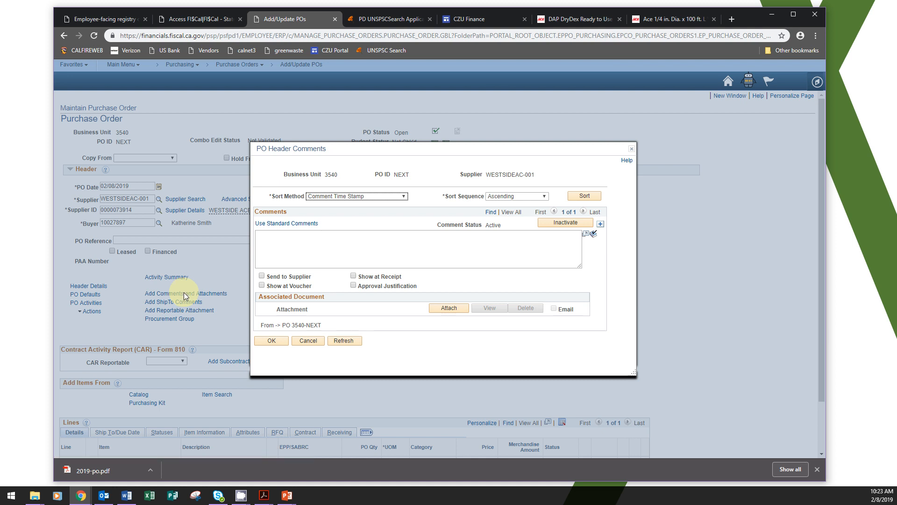
left_click(379, 249)
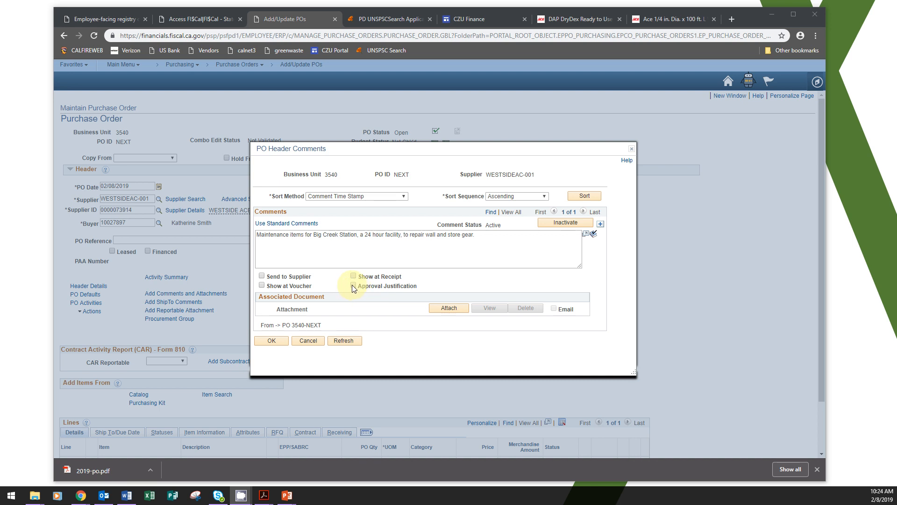
left_click(353, 285)
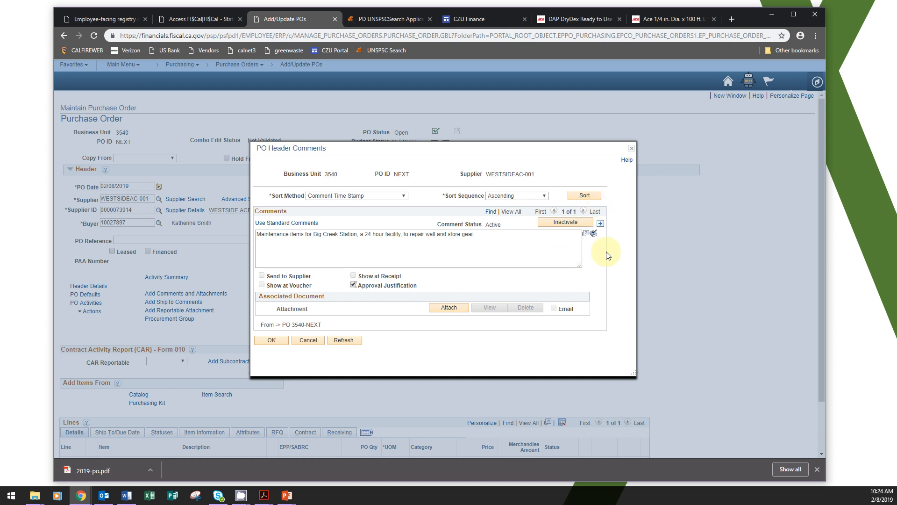
Step: Add a second header comment copied from standard comment type STW, ID PANI, and accept the header comments
left_click(601, 224)
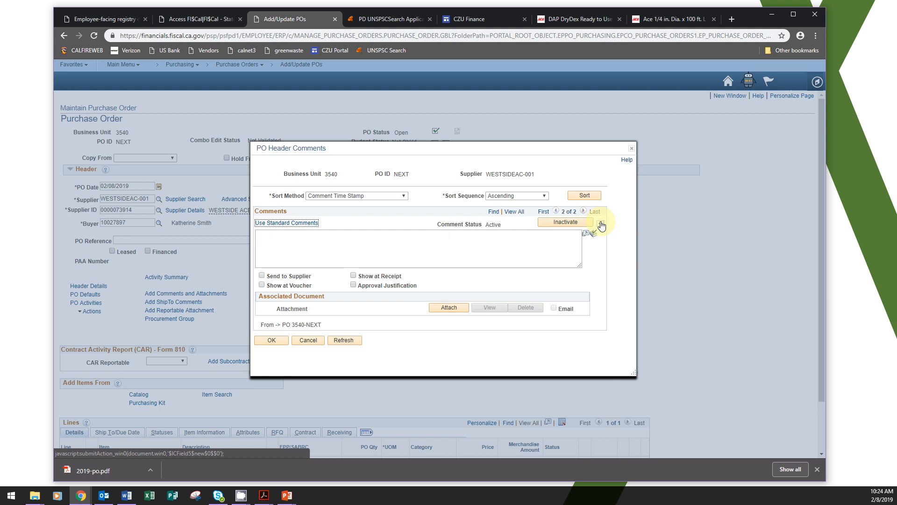
left_click(562, 211)
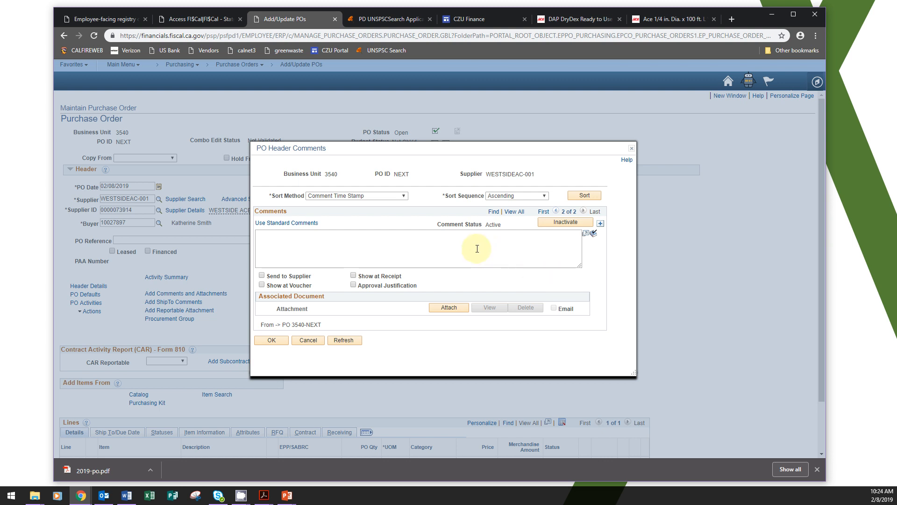
left_click(301, 224)
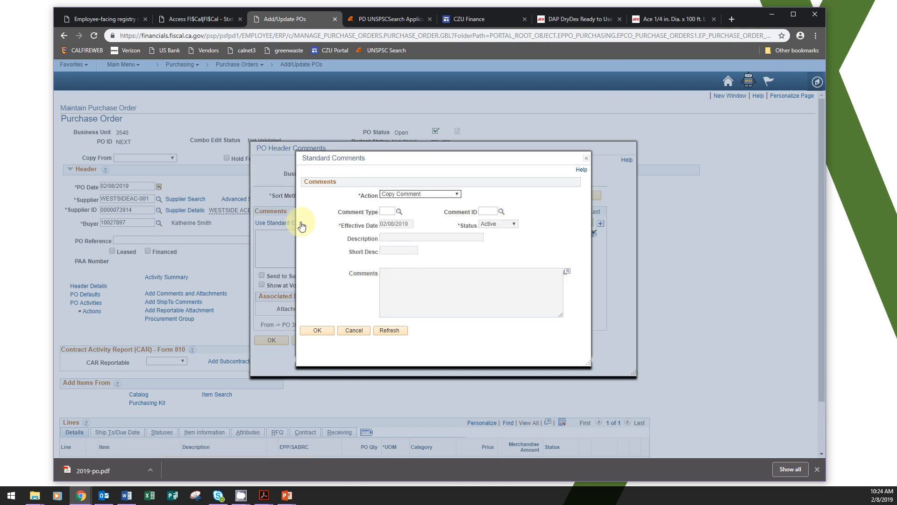
left_click(380, 213)
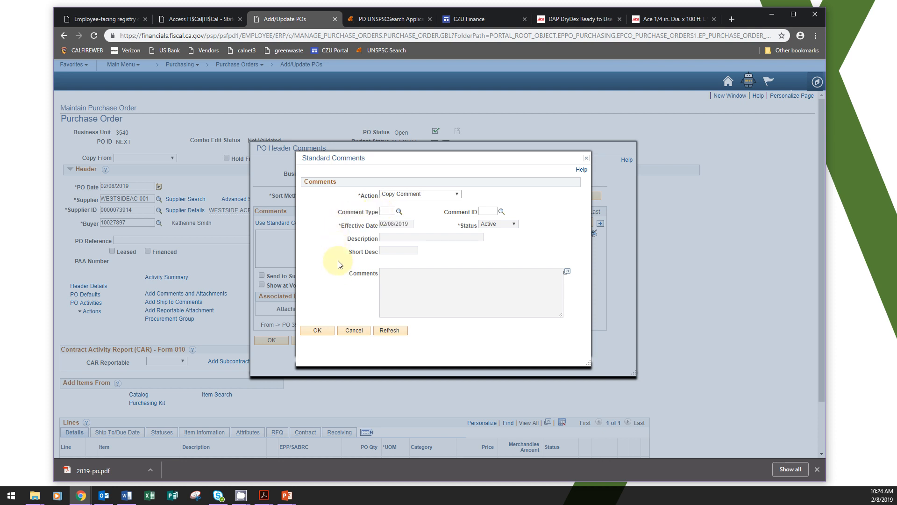
type("stw")
left_click(488, 211)
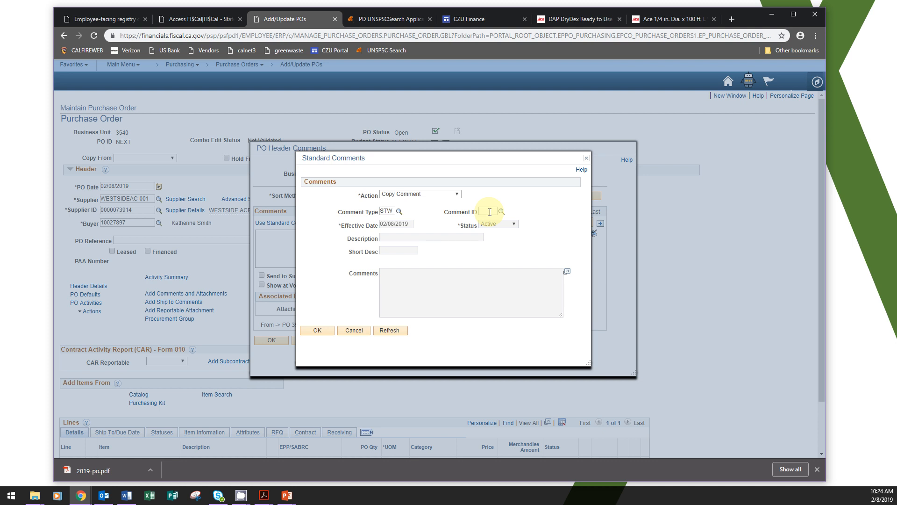
type("ani")
left_click(392, 331)
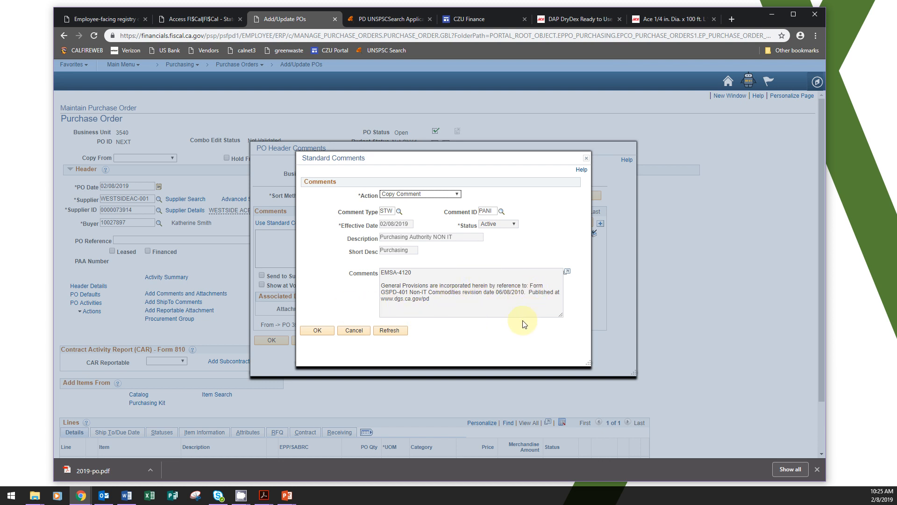
left_click(322, 335)
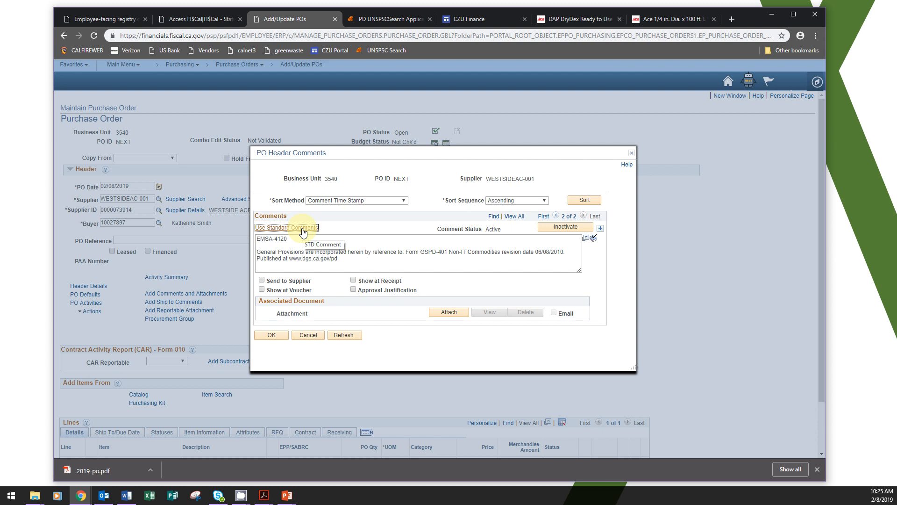
left_click(271, 336)
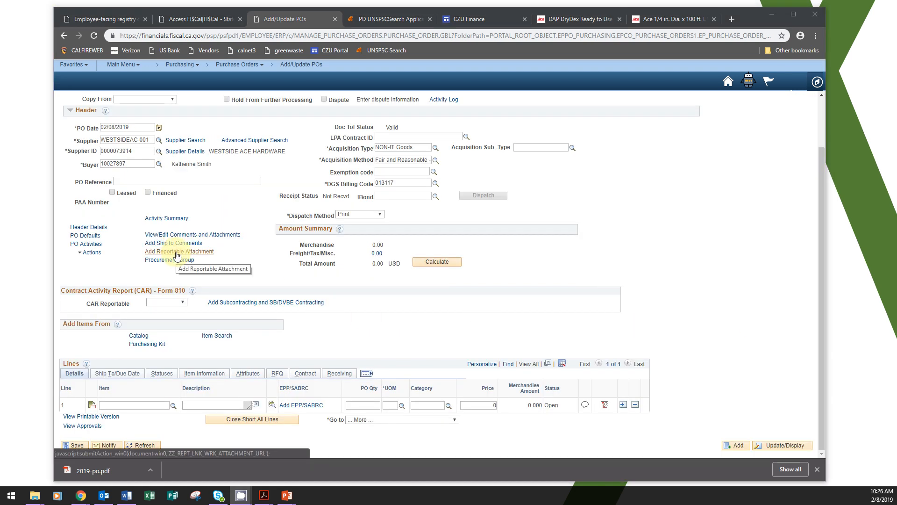
Step: Examine the form list available for reportable attachment types and leave without attaching anything
left_click(176, 253)
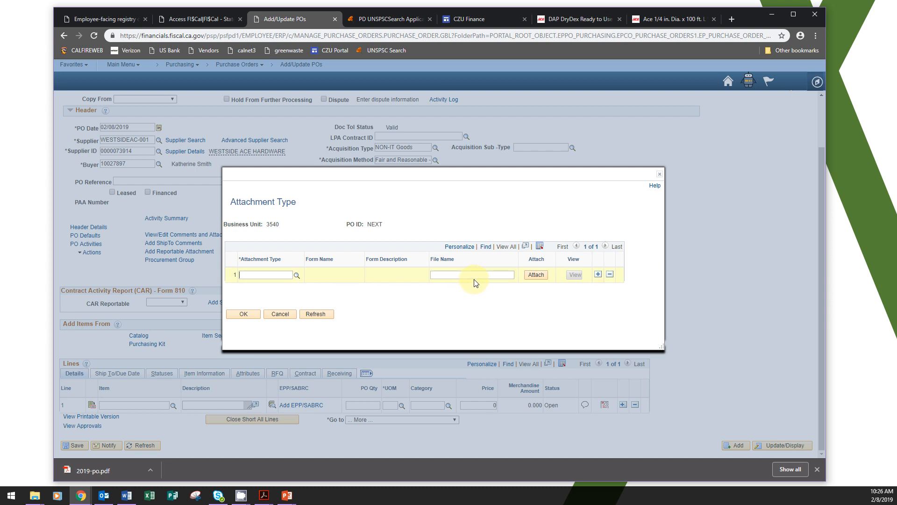
left_click(296, 276)
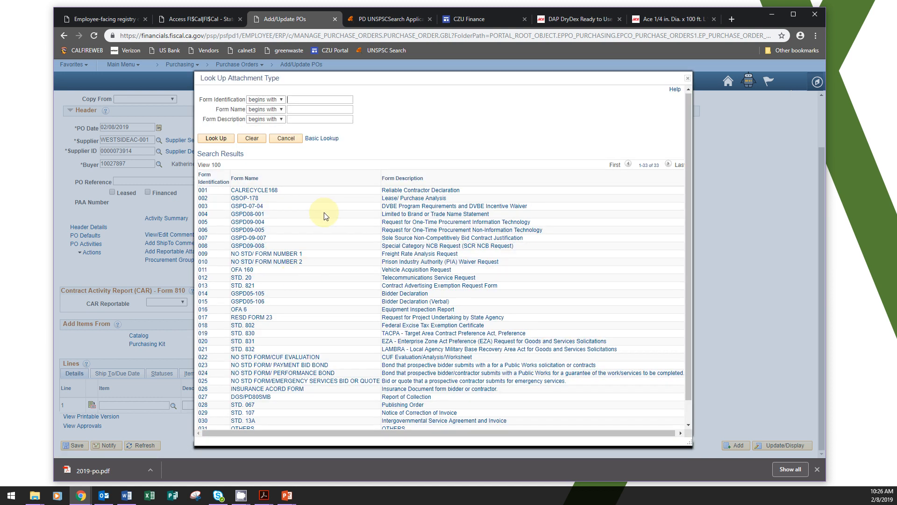
scroll(321, 215, "down", 1)
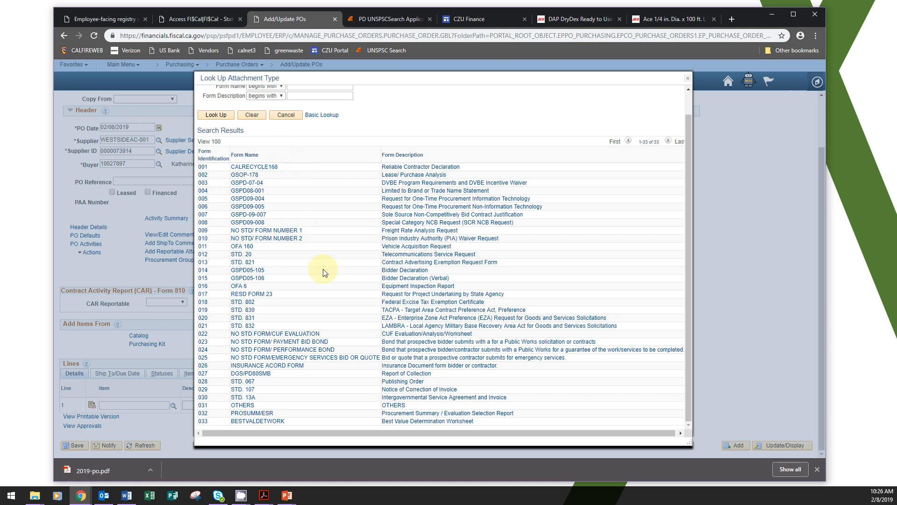
left_click(687, 78)
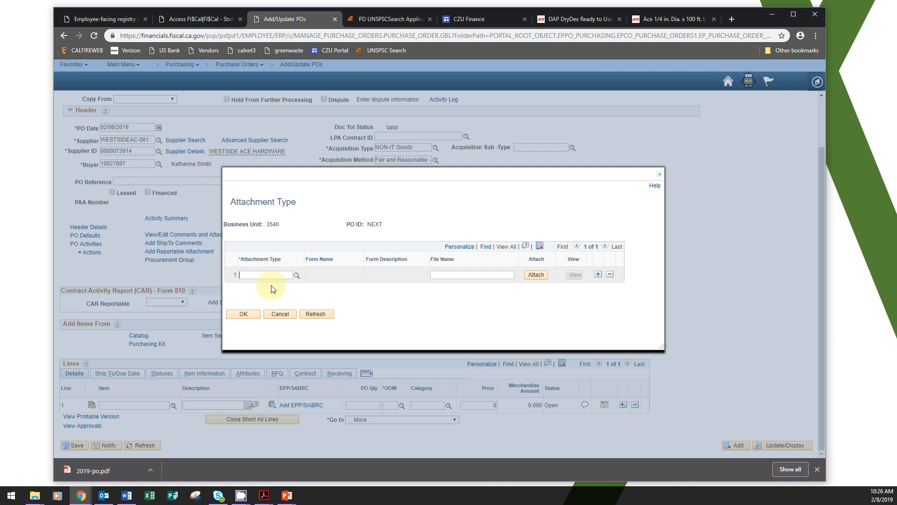
left_click(660, 176)
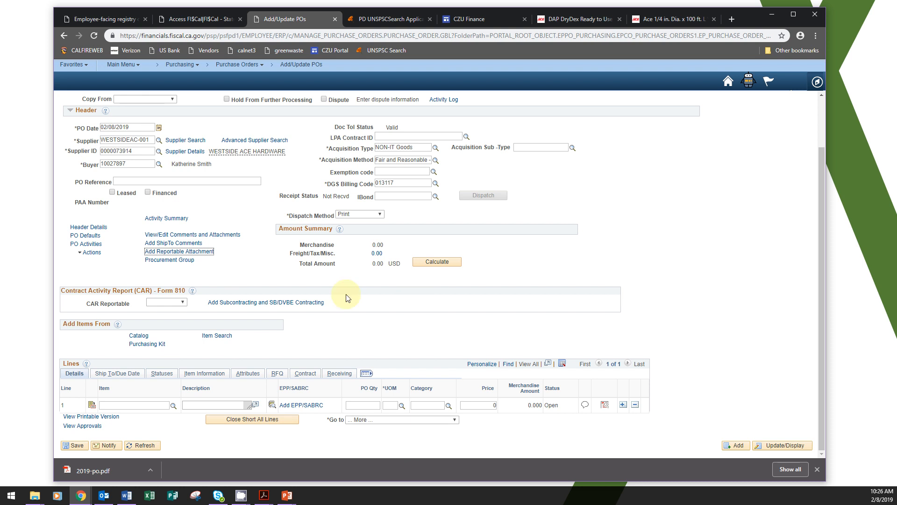
Step: Mark the order's CAR Reportable as Yes and decline providing subcontracting information
left_click(174, 304)
left_click(169, 324)
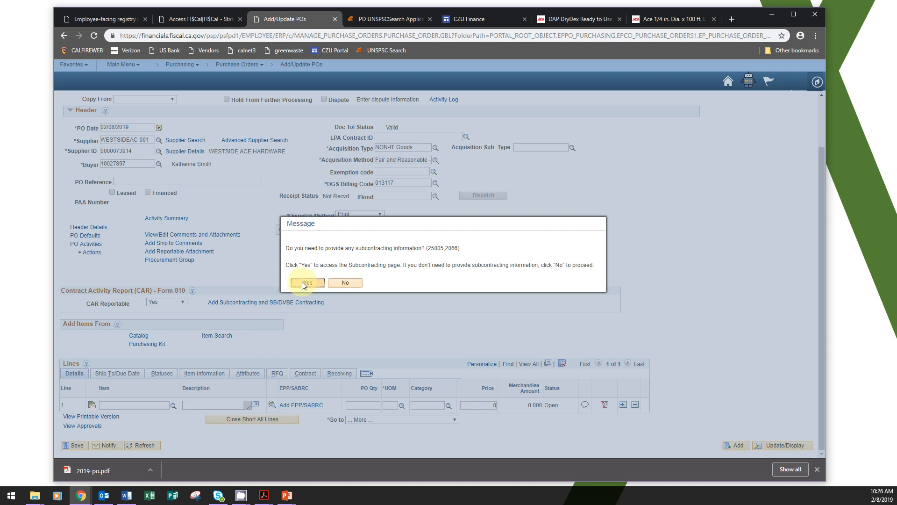
left_click(346, 283)
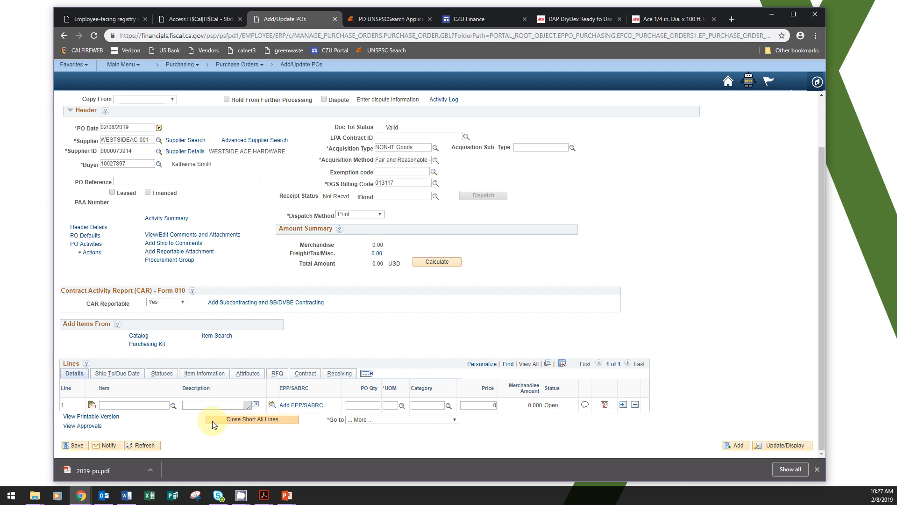
Step: Copy the title "DAP DryDex Ready to Use White Spackling Compound 1 oz." from the Ace Hardware page into line 1's Description
left_click(128, 404)
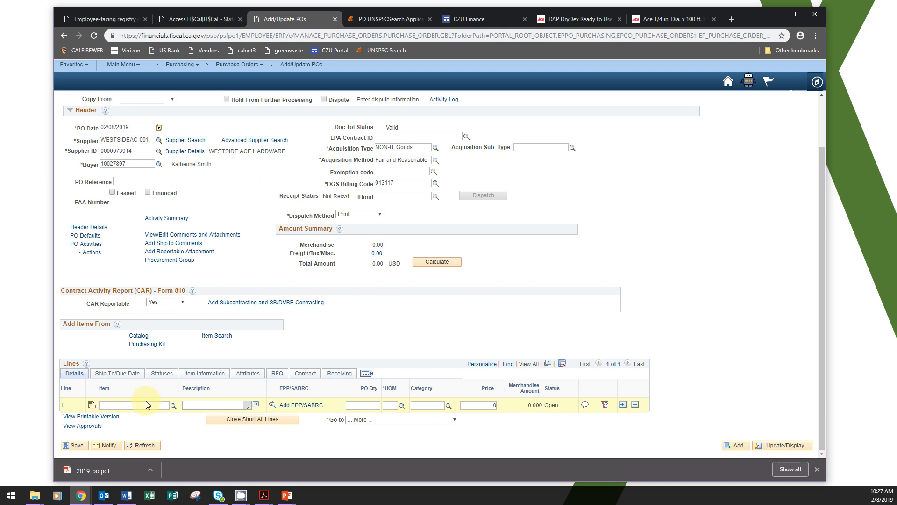
left_click(211, 403)
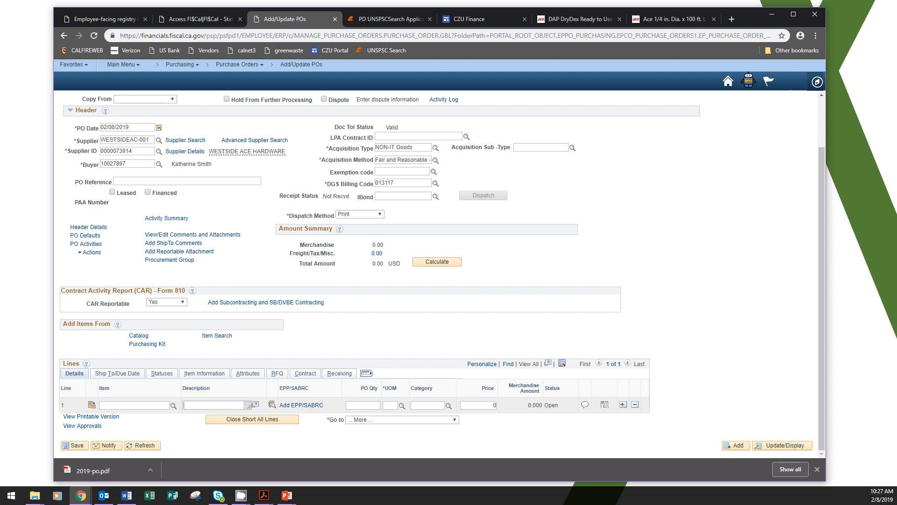
left_click(577, 19)
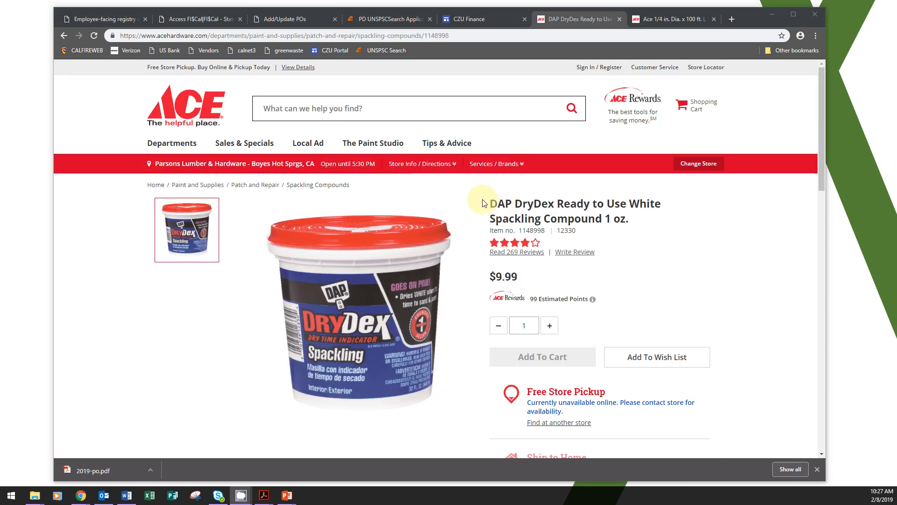
left_click_drag(490, 202, 636, 219)
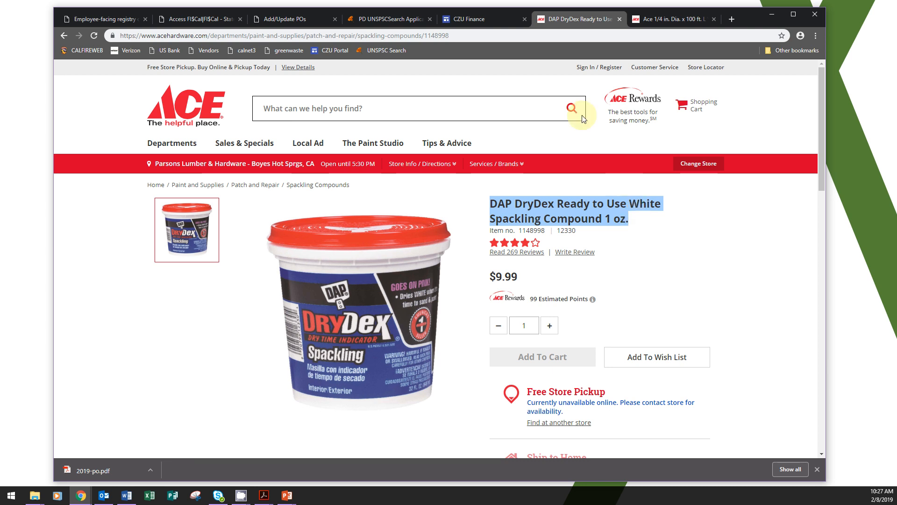
left_click(294, 23)
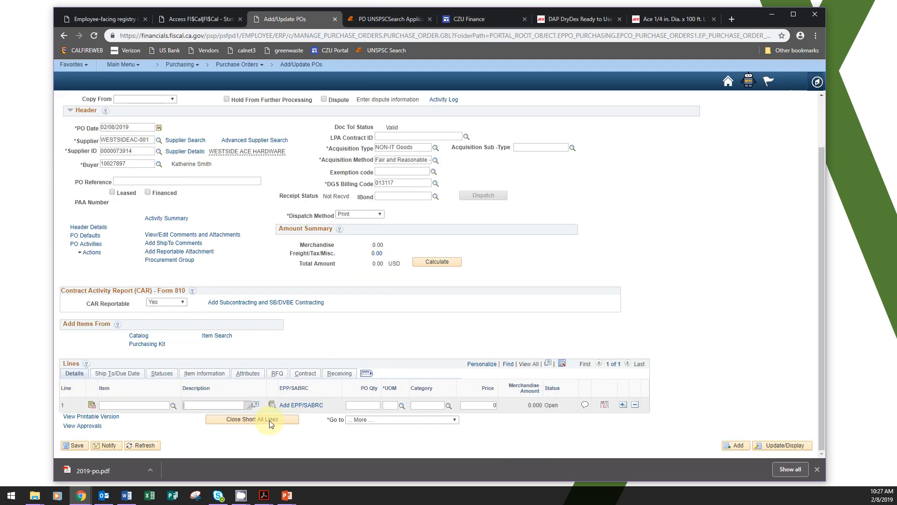
left_click(207, 403)
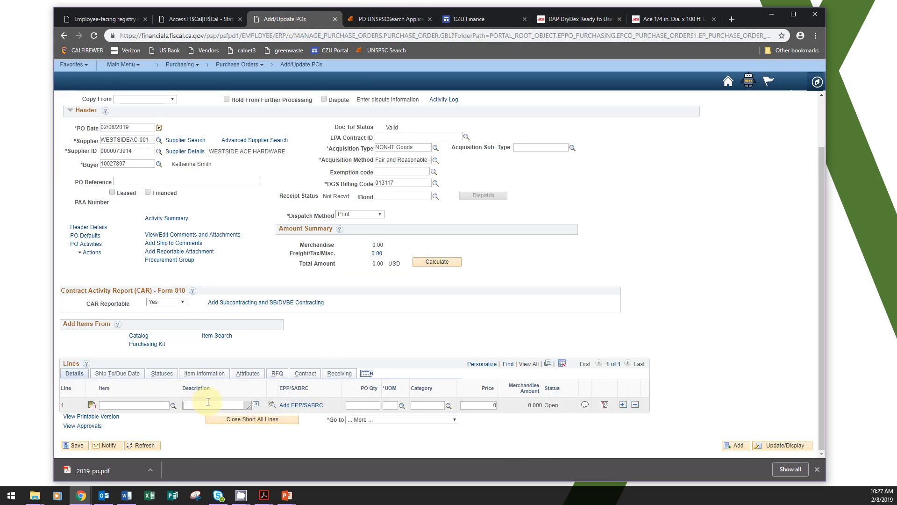
type("Compound 1 oz.")
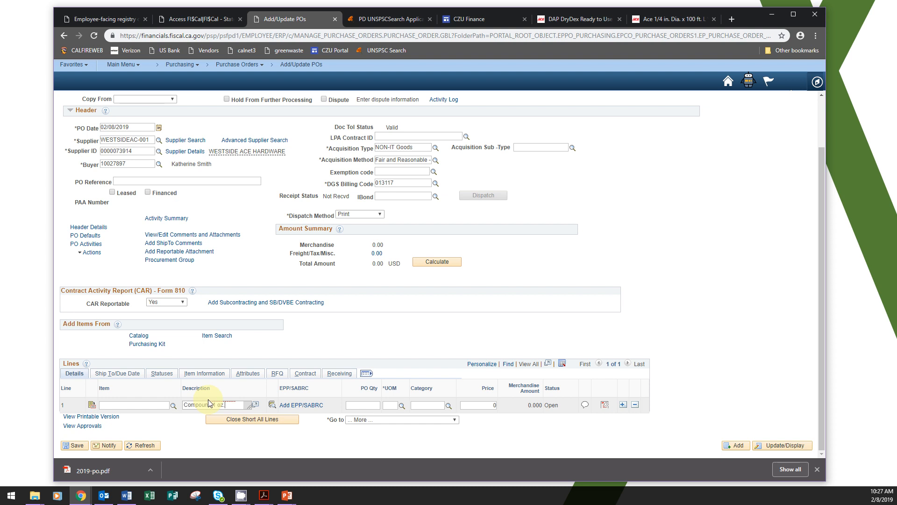
Step: Set line 1's PO quantity to 2, unit of measure to EA and category to 30151800
left_click(371, 405)
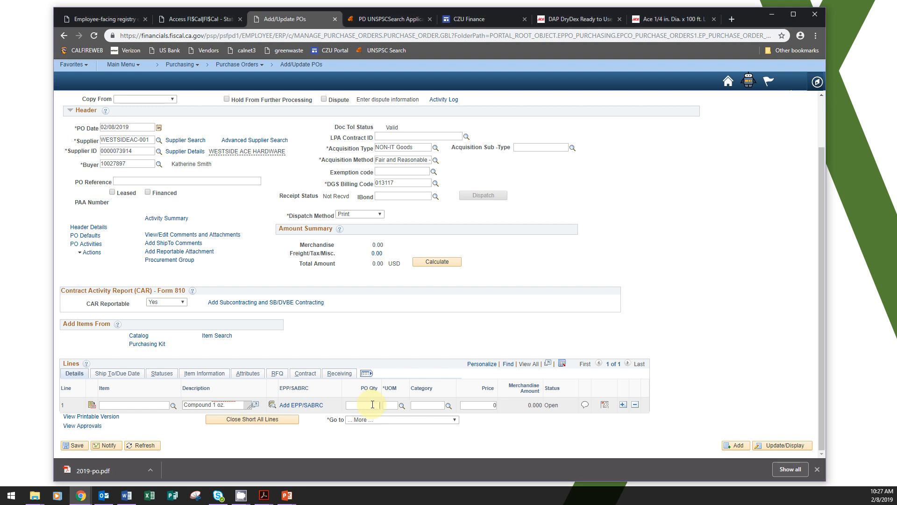
key("Tab")
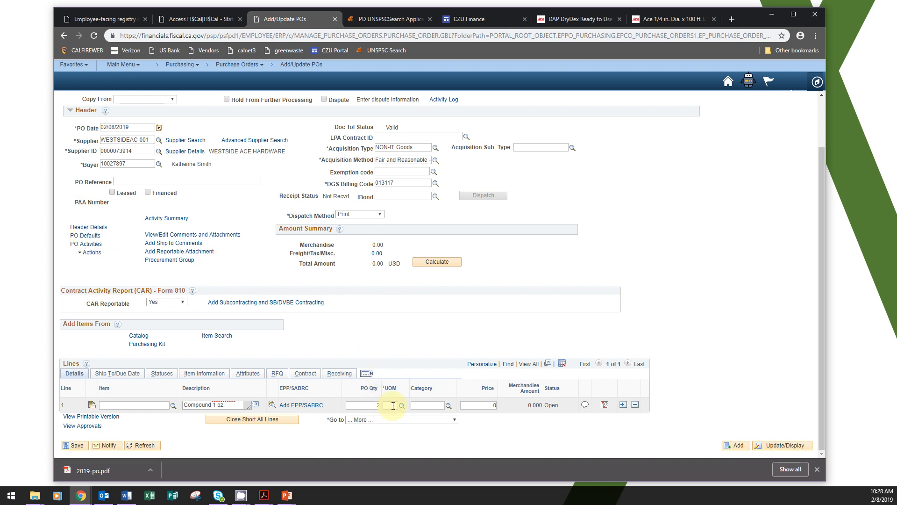
type("ea")
left_click(425, 405)
left_click(432, 406)
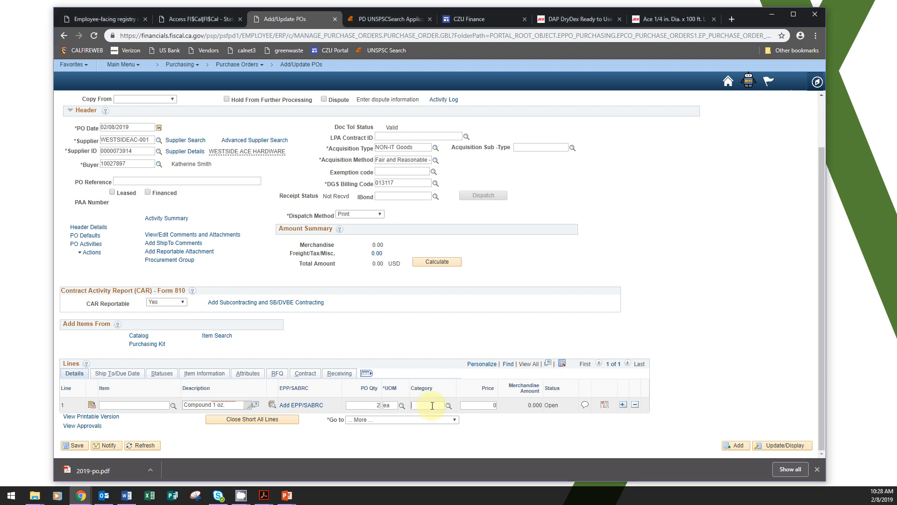
type("30151800")
Step: Check the spackling compound's price on the Ace Hardware page and set line 1's Price to 9.99
left_click(484, 406)
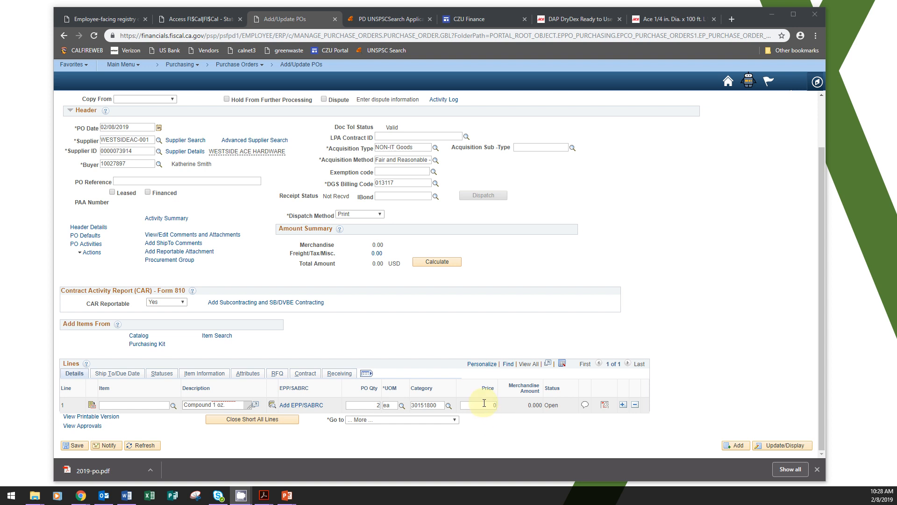
left_click(578, 20)
left_click(654, 205)
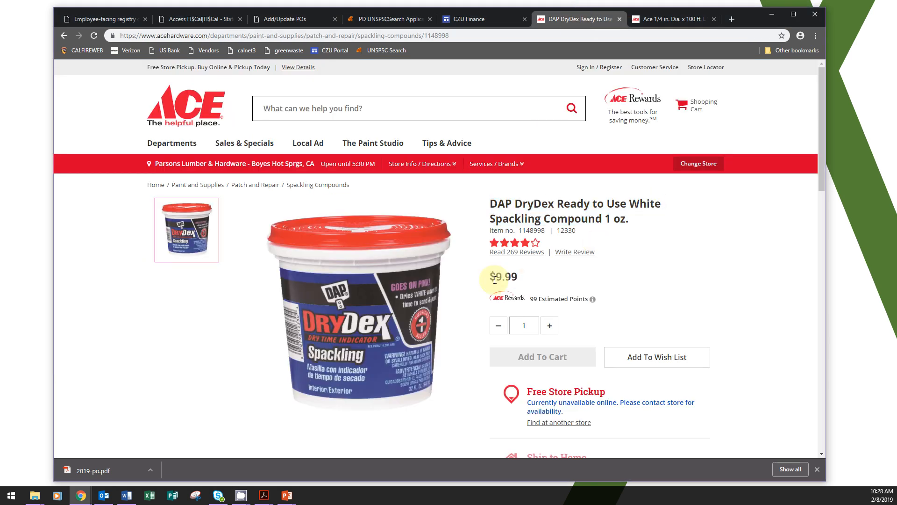
left_click(308, 20)
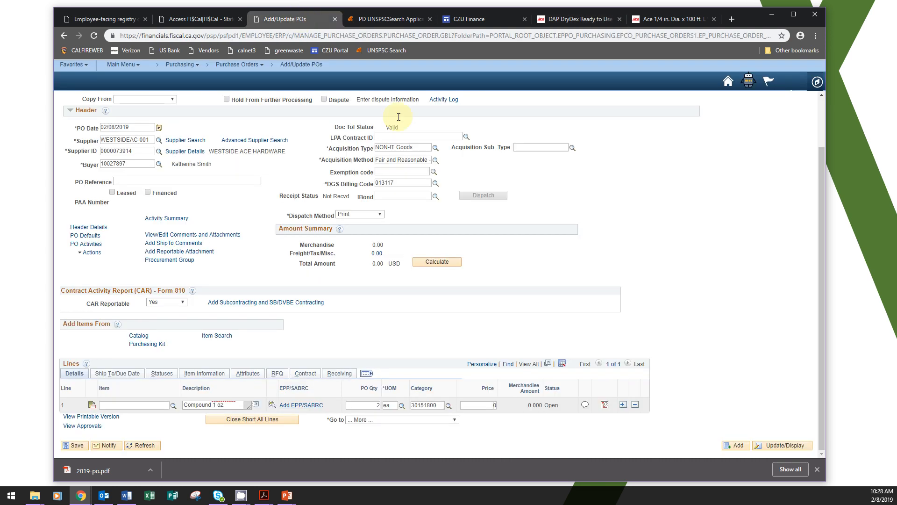
left_click_drag(498, 405, 457, 417)
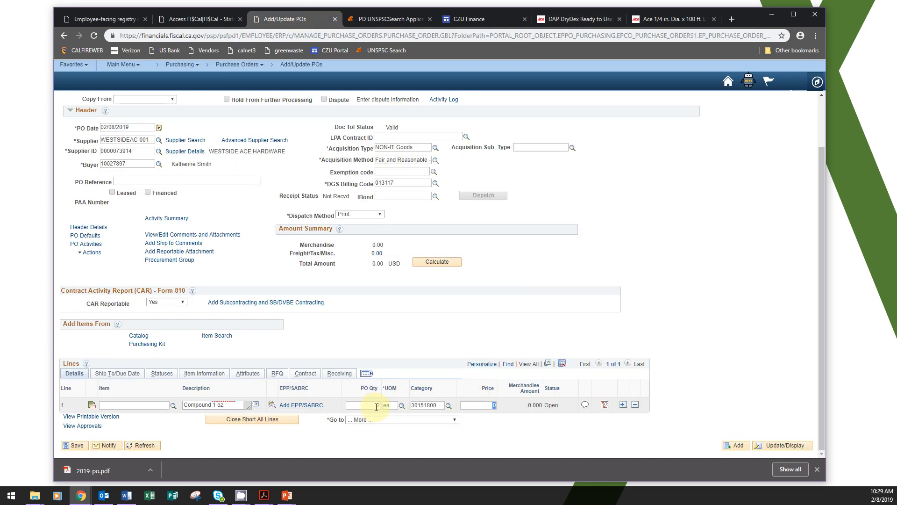
type("9.99")
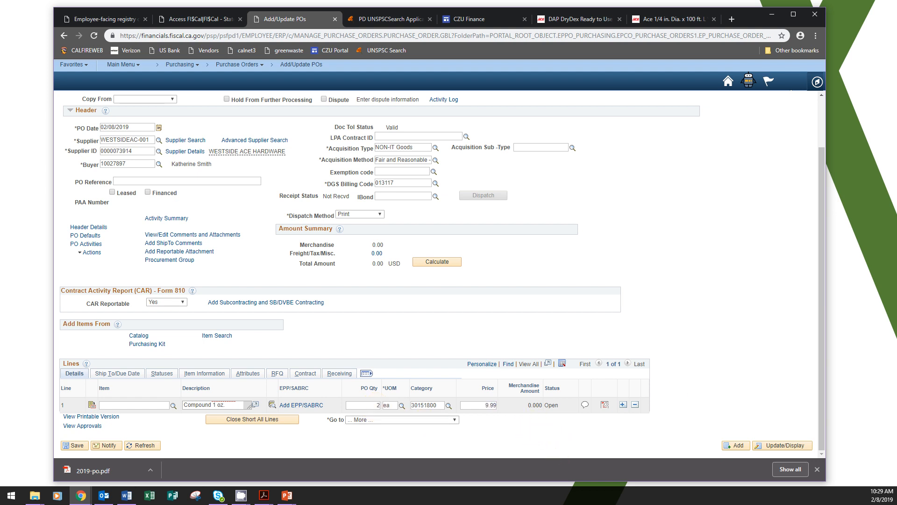
Step: Review line 1's EPP/SABRC form and cancel out of it
left_click(316, 410)
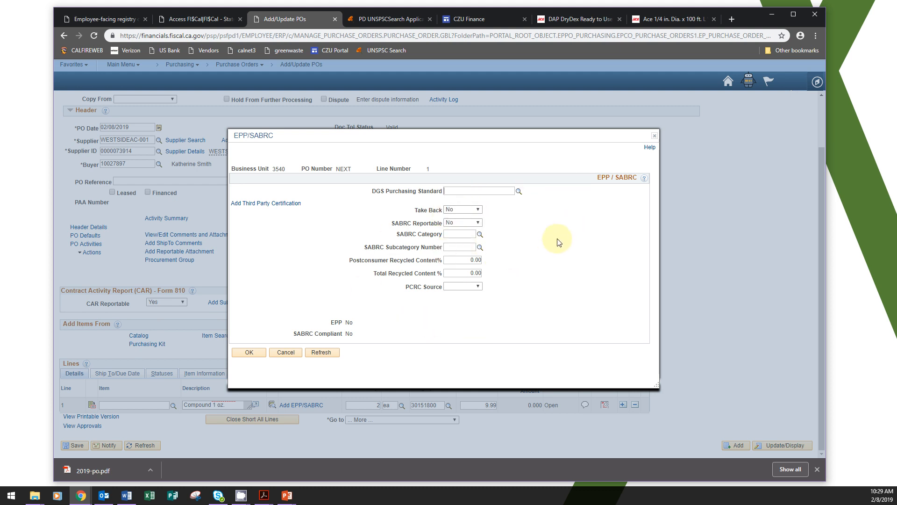
left_click(280, 353)
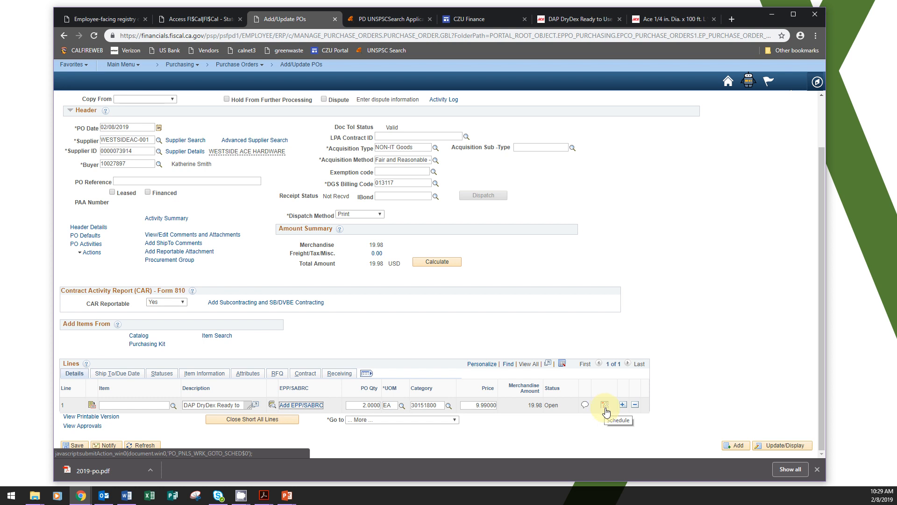
Step: Open the schedule for line 1 and review its miscellaneous charges without adding any
left_click(606, 408)
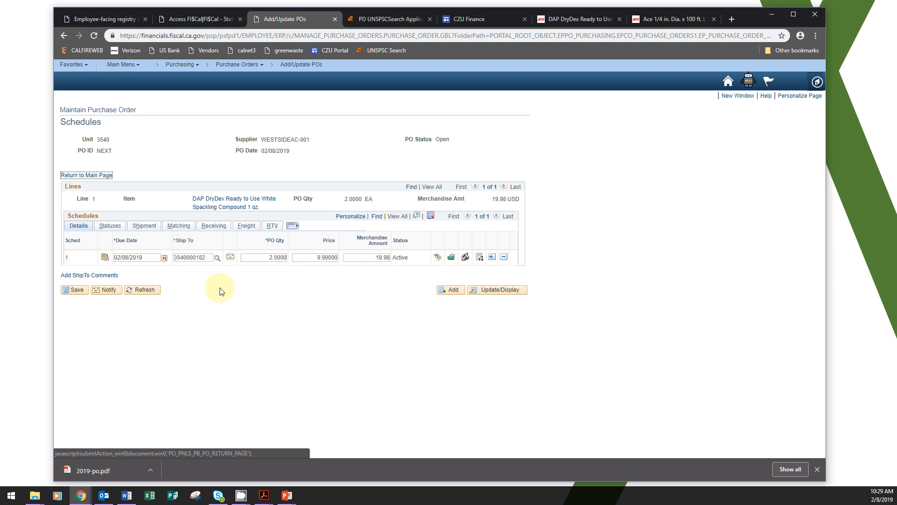
left_click(451, 258)
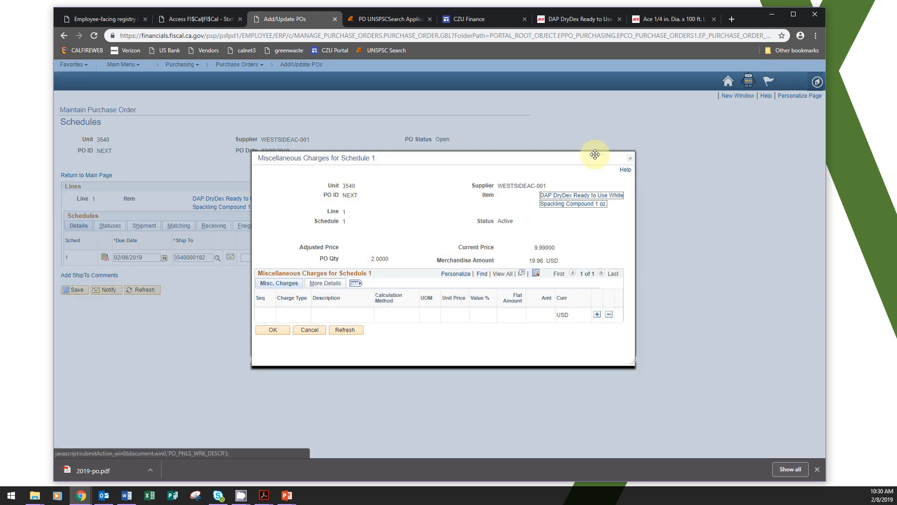
left_click(632, 159)
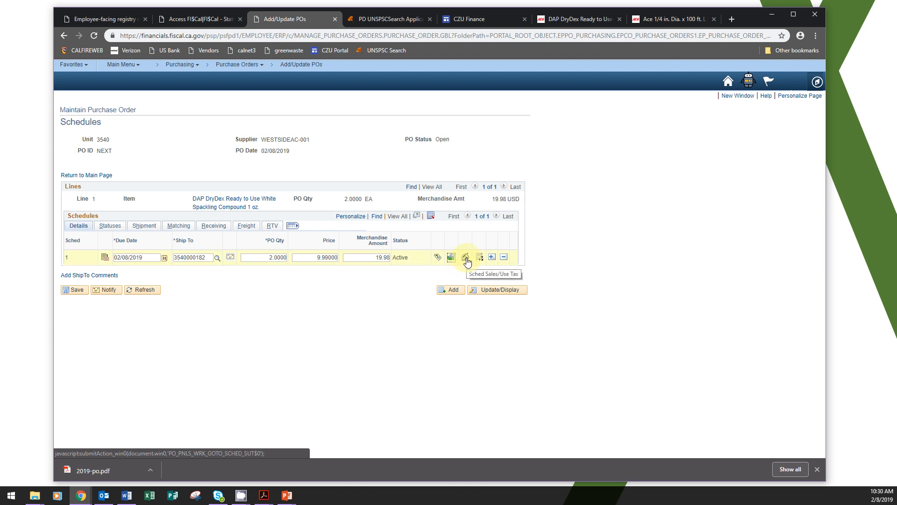
Step: Set the tax code of line 1's schedule to CAC-1434 (Santa Cruz*-Santa Cruz), recalculate its sales/use tax and accept
left_click(466, 258)
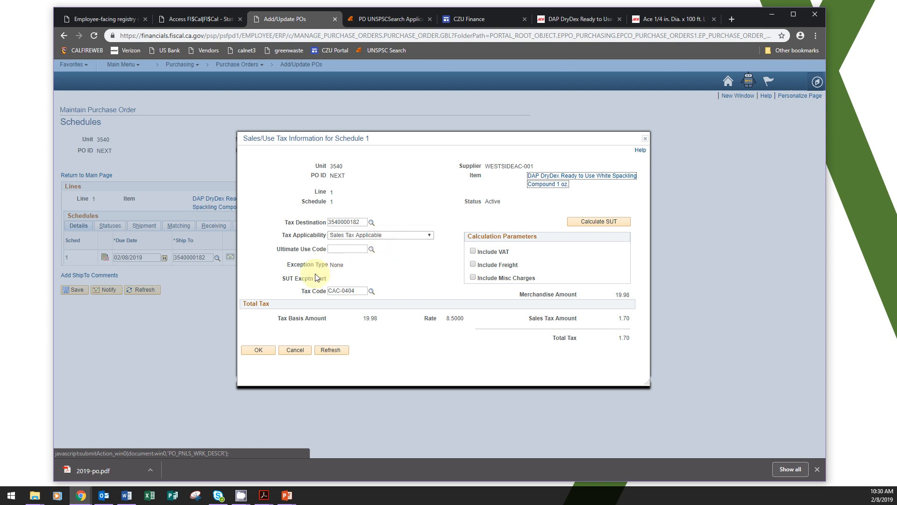
left_click(361, 291)
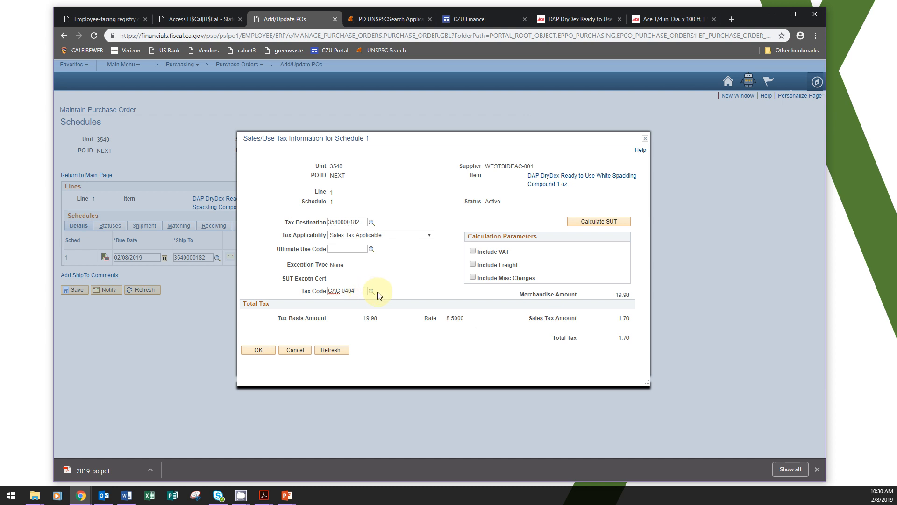
left_click(373, 291)
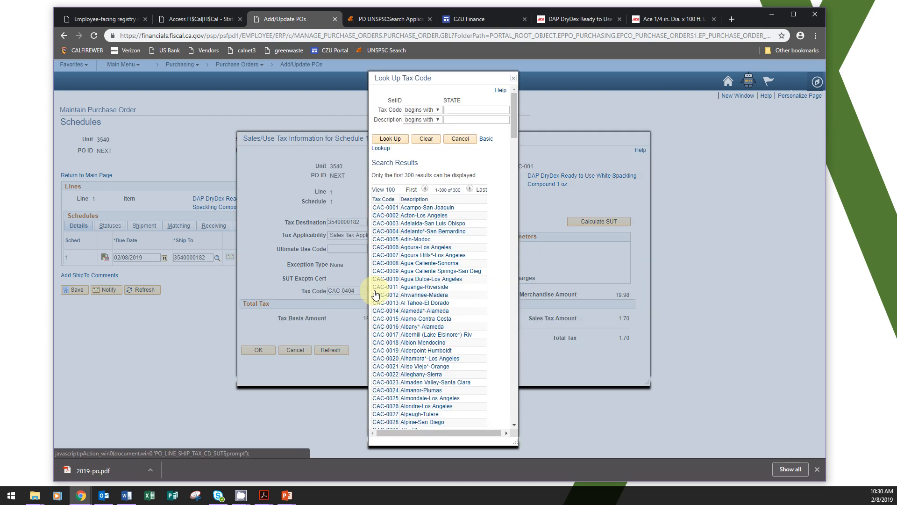
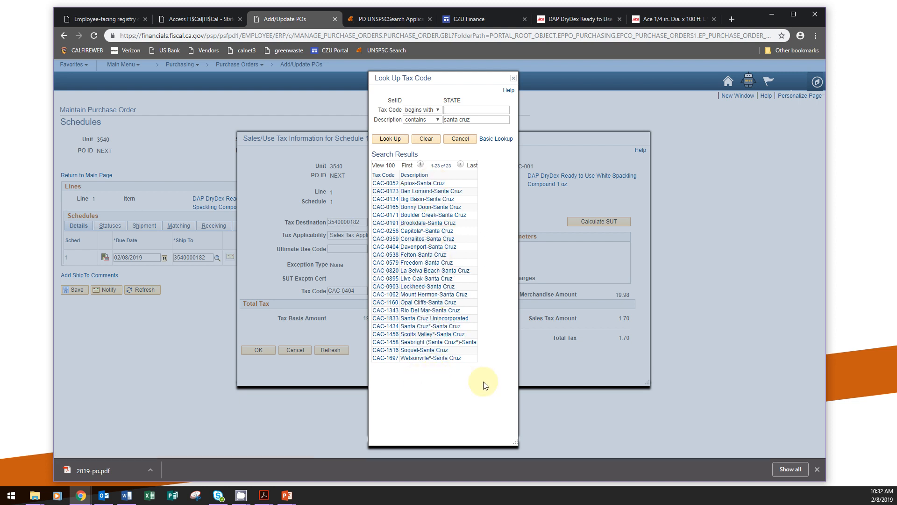
left_click(438, 326)
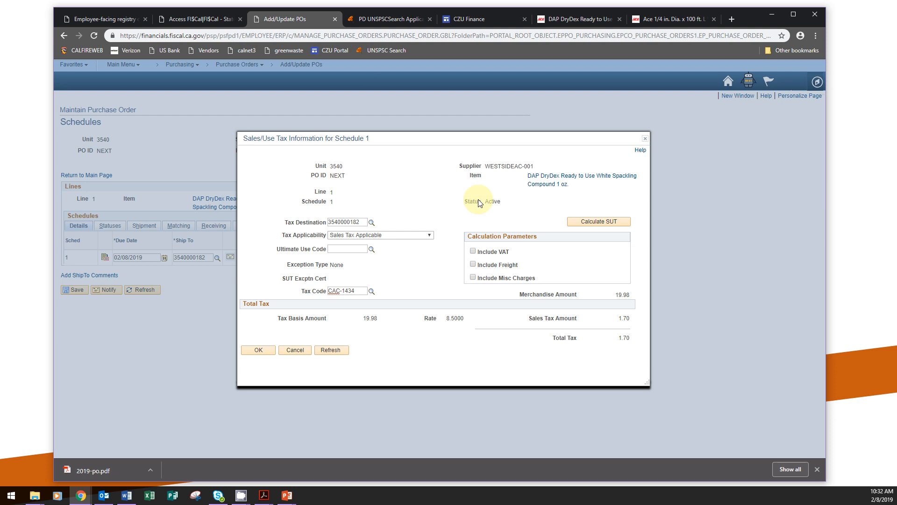
left_click(615, 221)
left_click(339, 352)
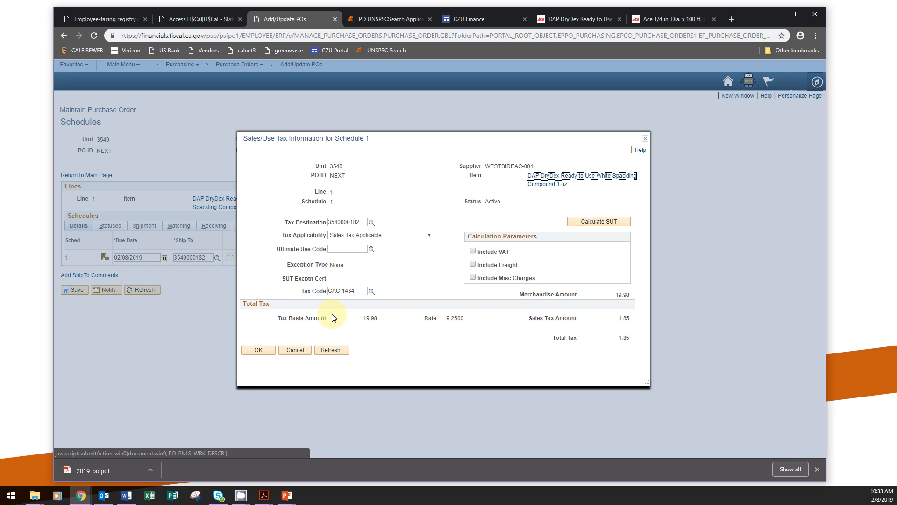
left_click(257, 351)
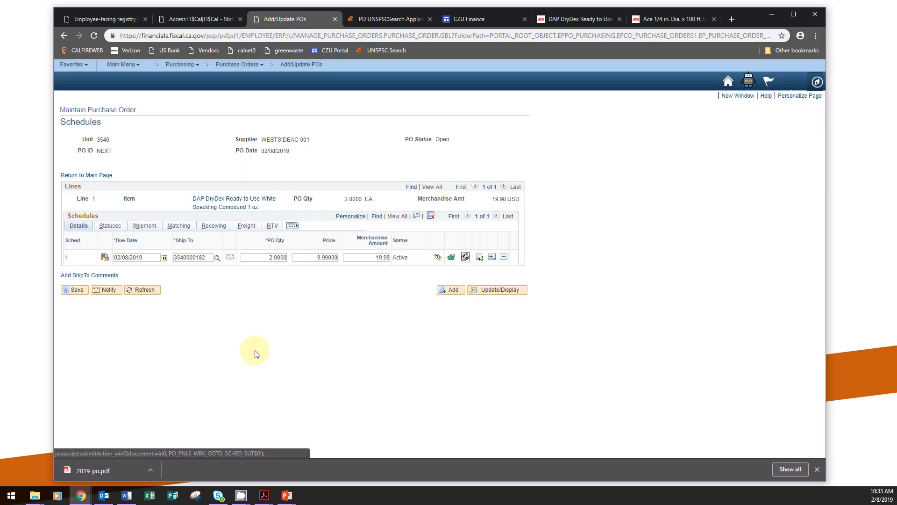
Step: Review the distribution chartfields for line 1's schedule and accept them without changes
left_click(481, 263)
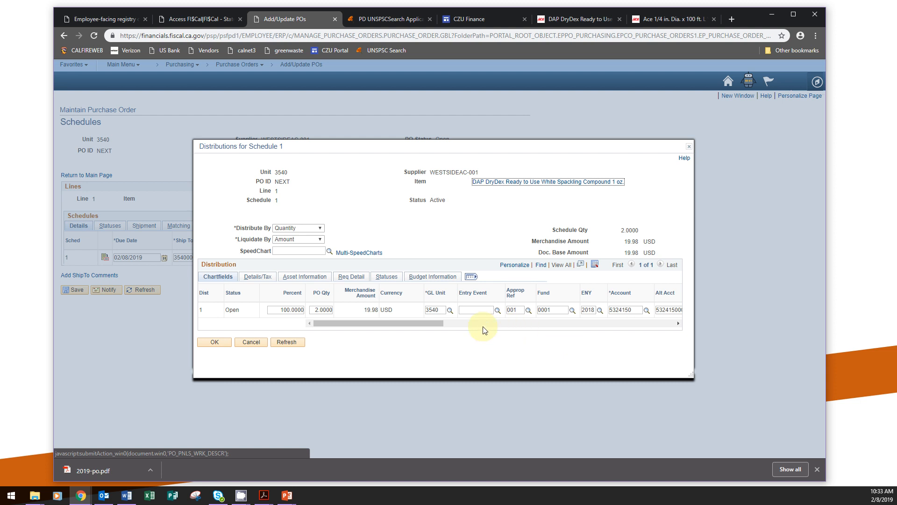
left_click(434, 323)
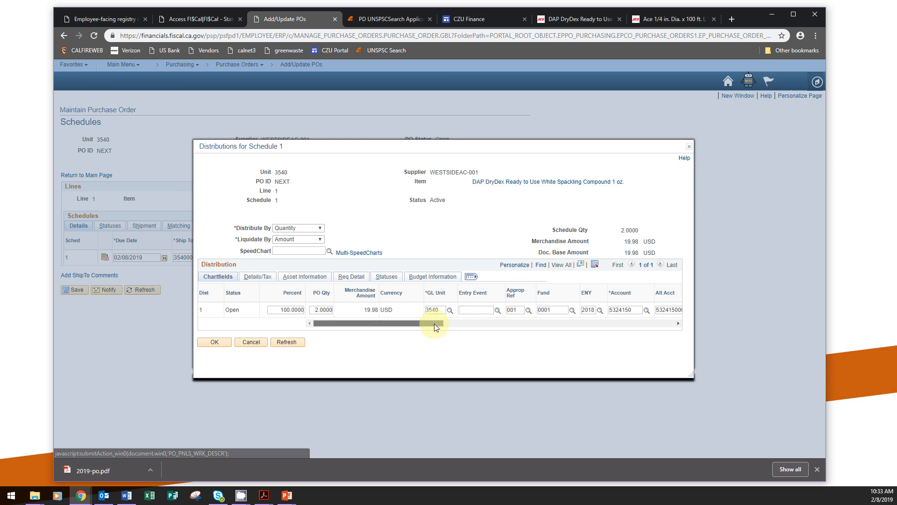
left_click_drag(434, 323, 483, 324)
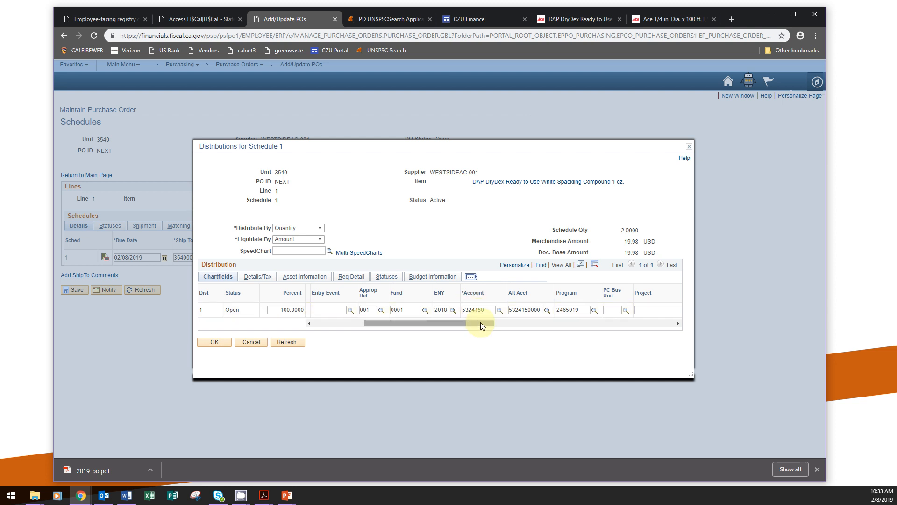
left_click_drag(482, 326, 488, 326)
left_click(460, 309)
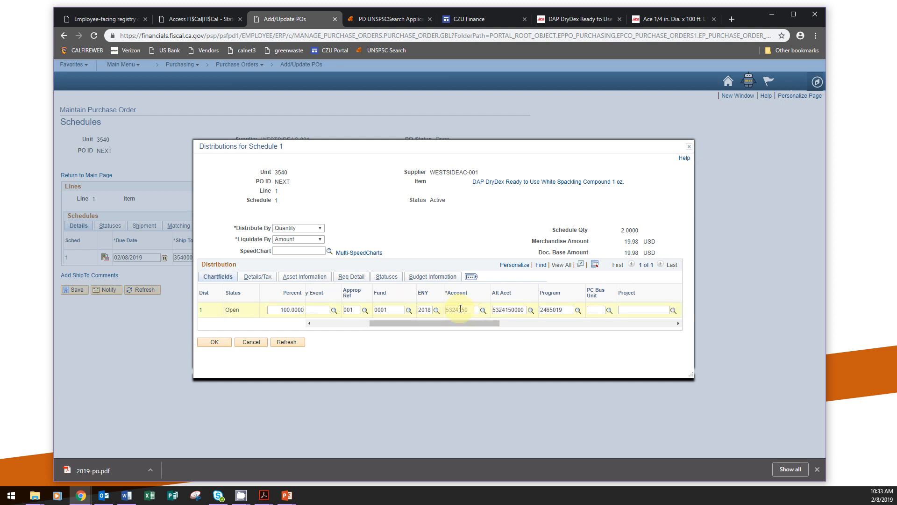
left_click_drag(458, 322, 383, 330)
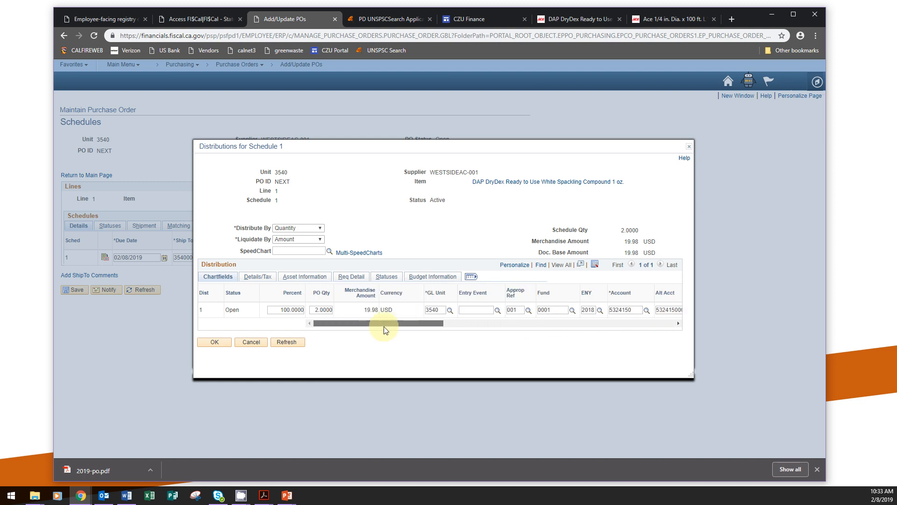
left_click(216, 342)
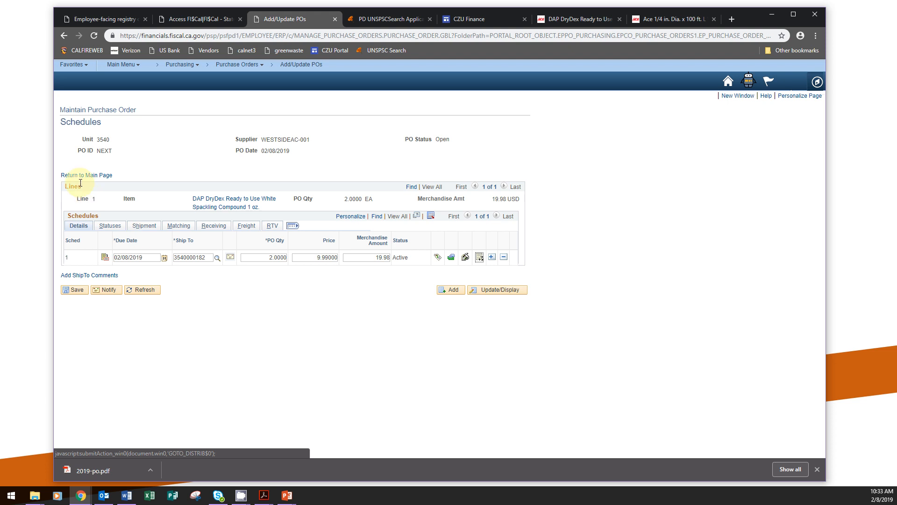
Step: Return to the main purchase order page and add one new row below line 1
left_click(86, 176)
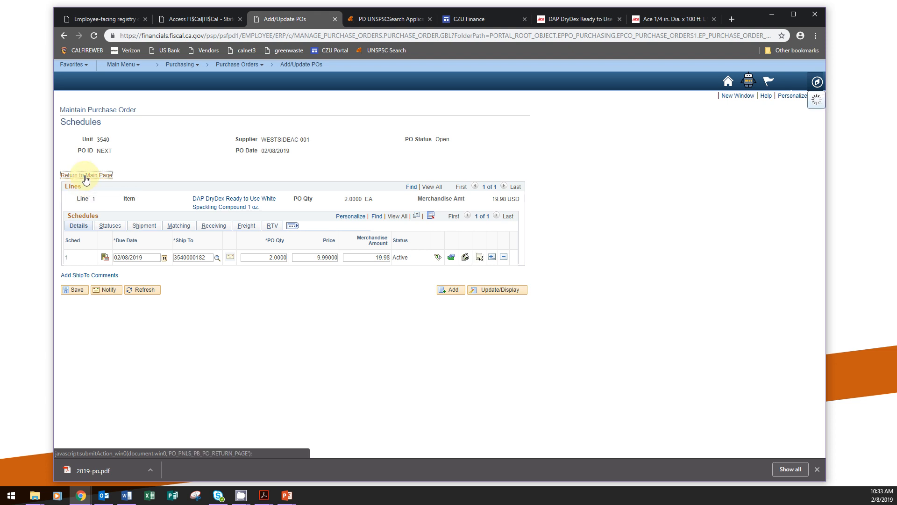
scroll(554, 312, "down", 2)
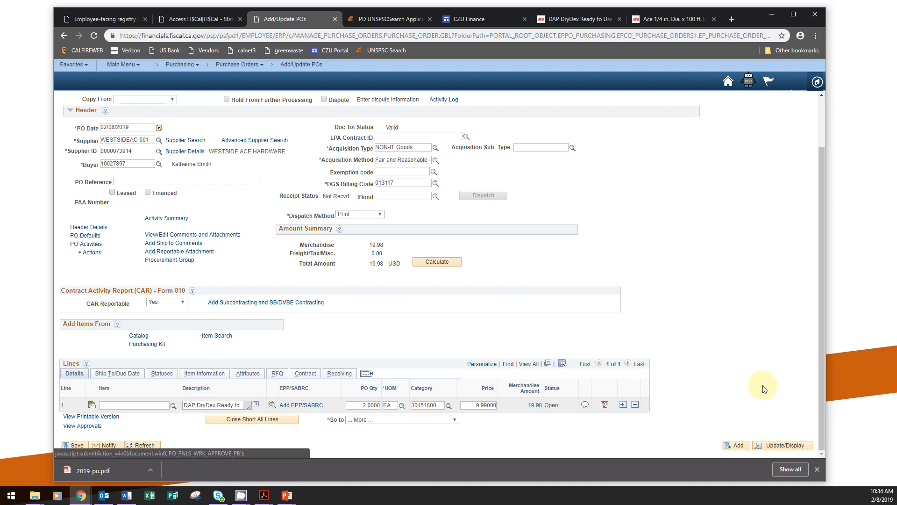
left_click(623, 408)
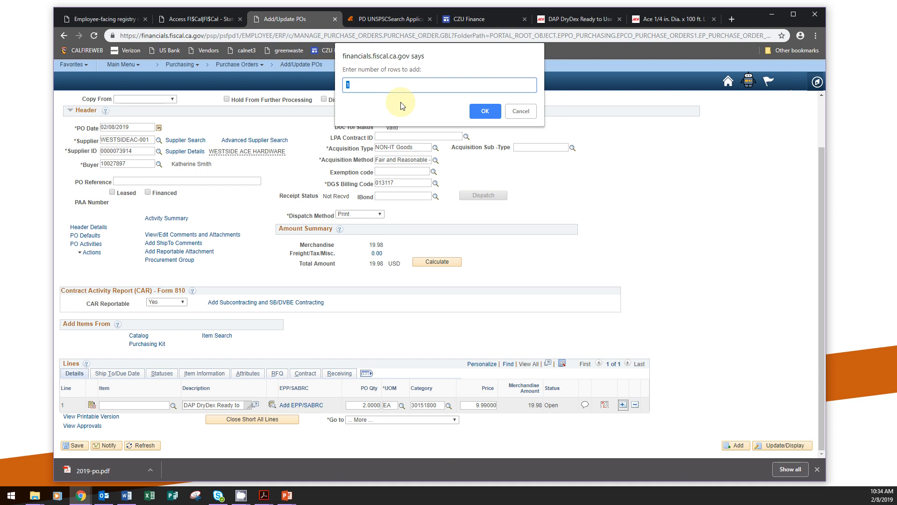
left_click(485, 112)
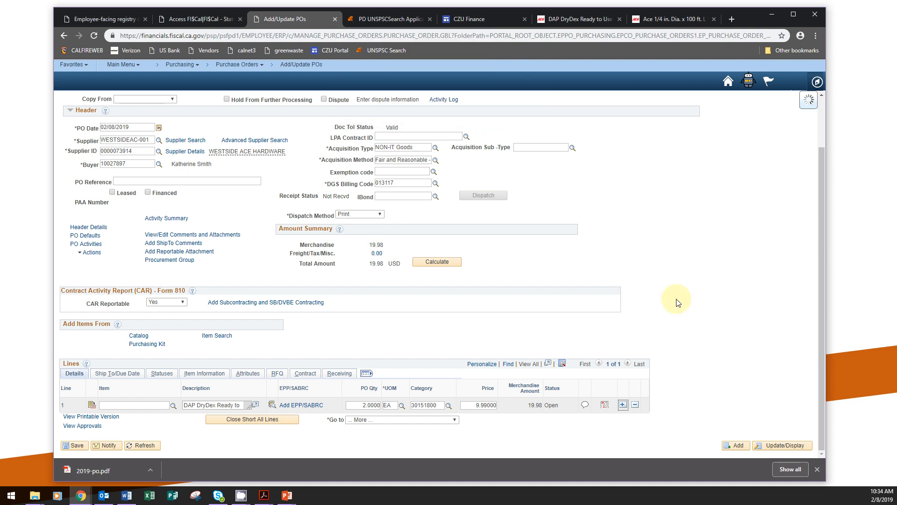
scroll(722, 312, "down", 1)
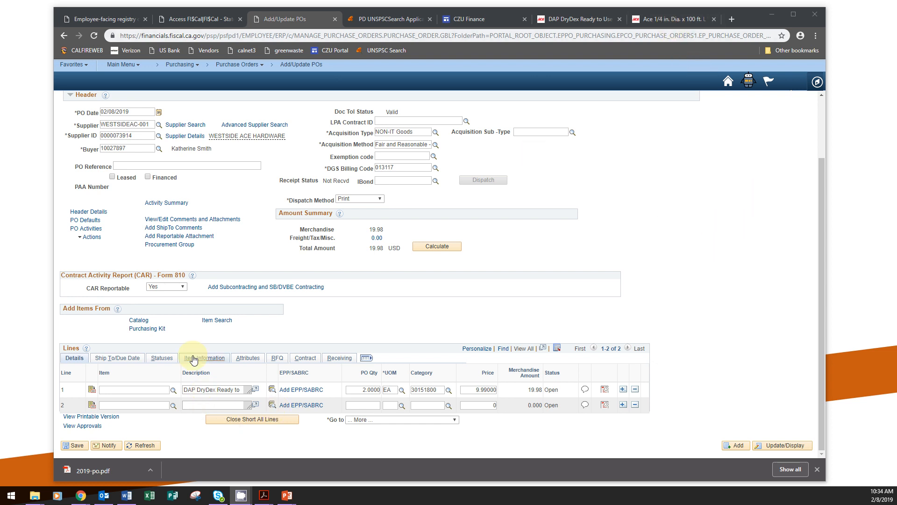
Step: Copy the product title "Ace 1/4 in. Dia. x 100 ft. L White Solid Braided Nylon Rope" from the Ace Hardware page into line 2's description
left_click(680, 19)
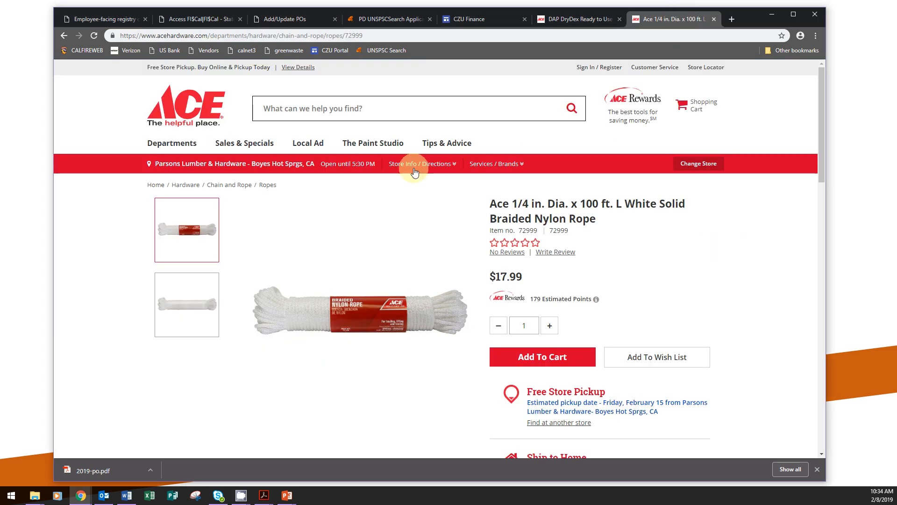
left_click_drag(596, 219, 493, 206)
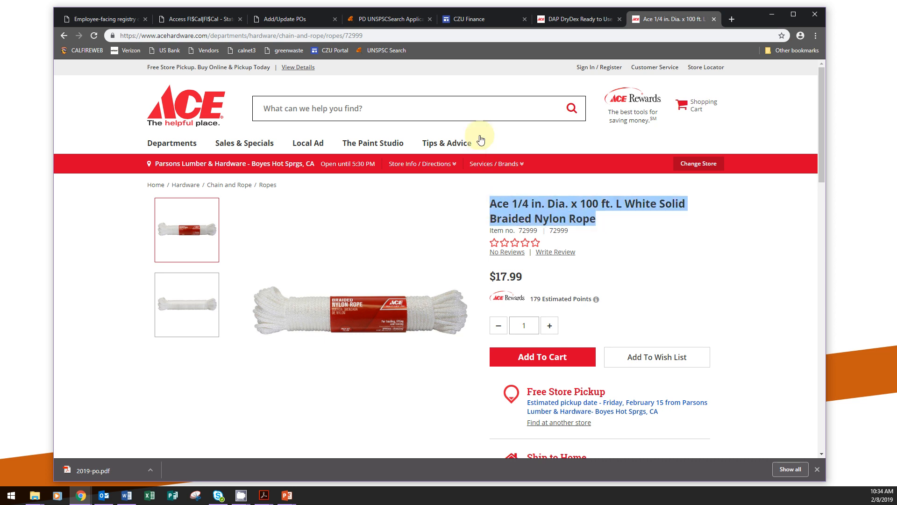
left_click(303, 18)
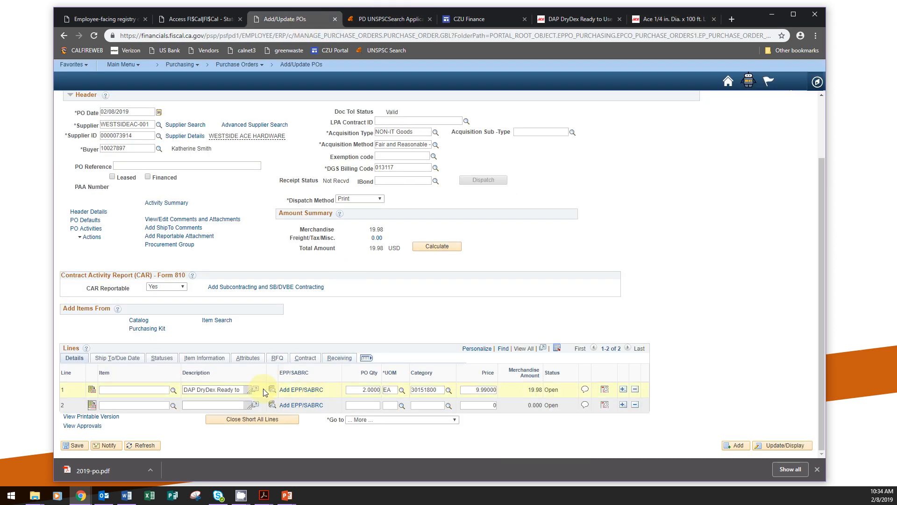
left_click(225, 404)
type("Braided Nylon Rope")
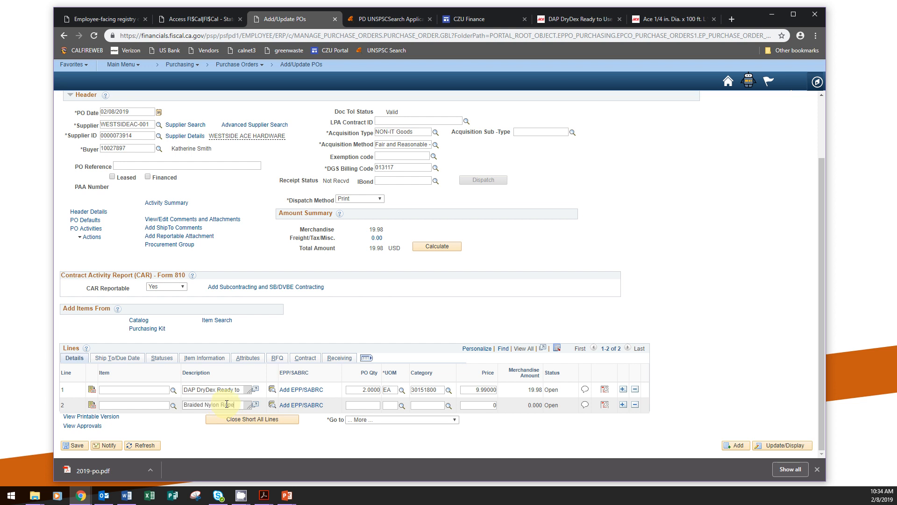
Step: Set line 2's PO quantity to 1, unit of measure to EA, category to 31151504 and price to 17.99 from the Ace Hardware page
left_click(394, 406)
type("ea")
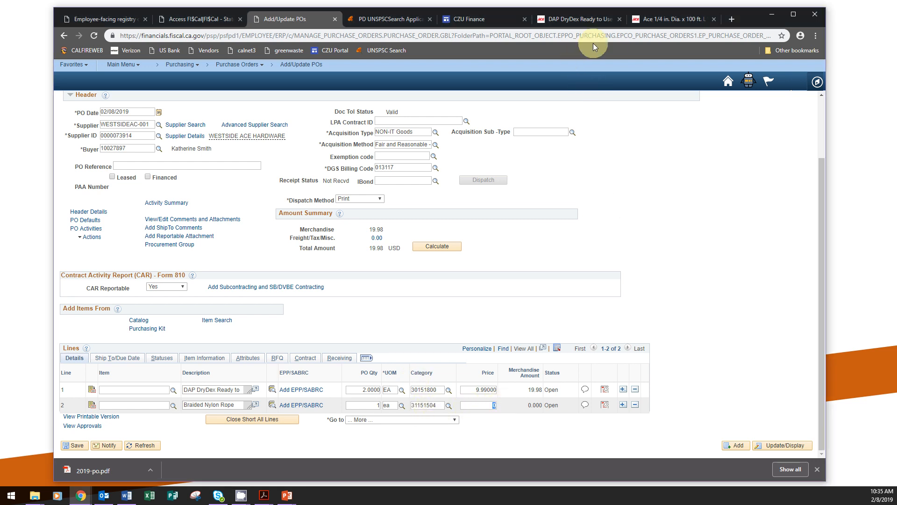
left_click(656, 19)
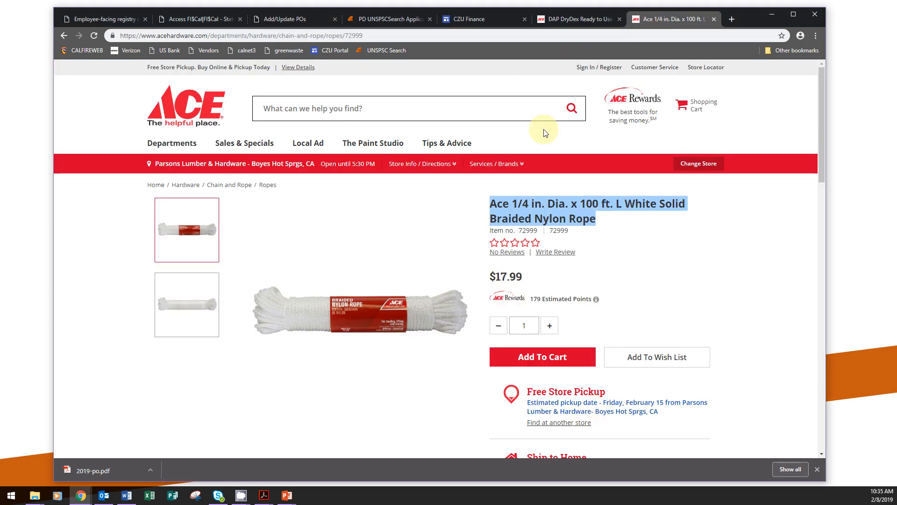
left_click(296, 20)
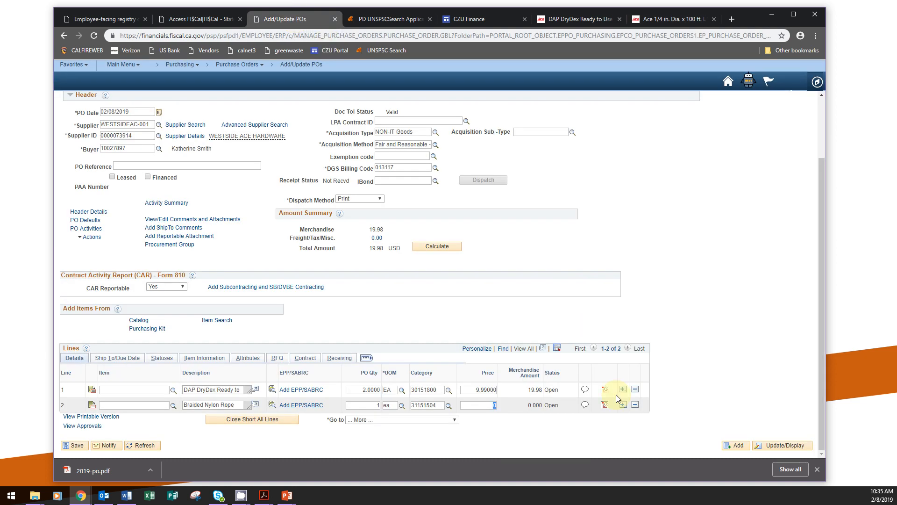
type("17.99")
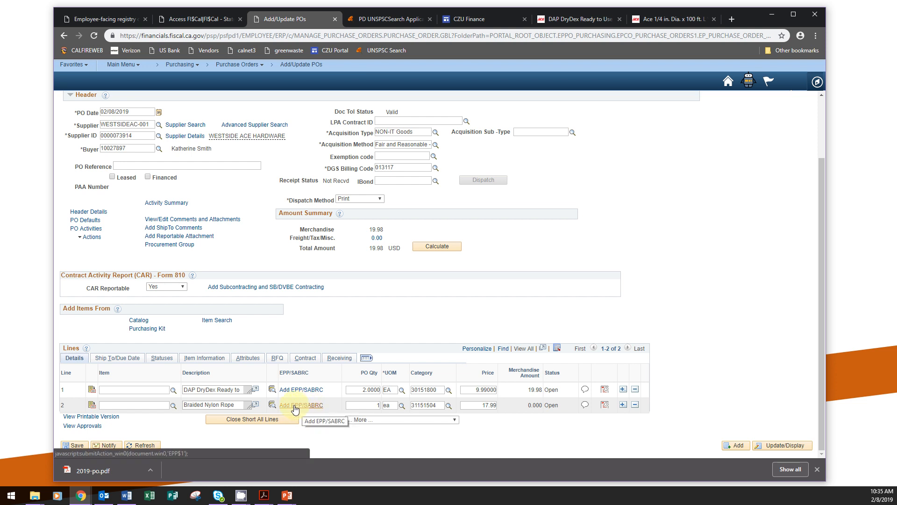
Step: In line 2's schedule, find tax codes whose description contains "santa cruz" and set the sales/use tax code to CAC-1434
left_click(605, 406)
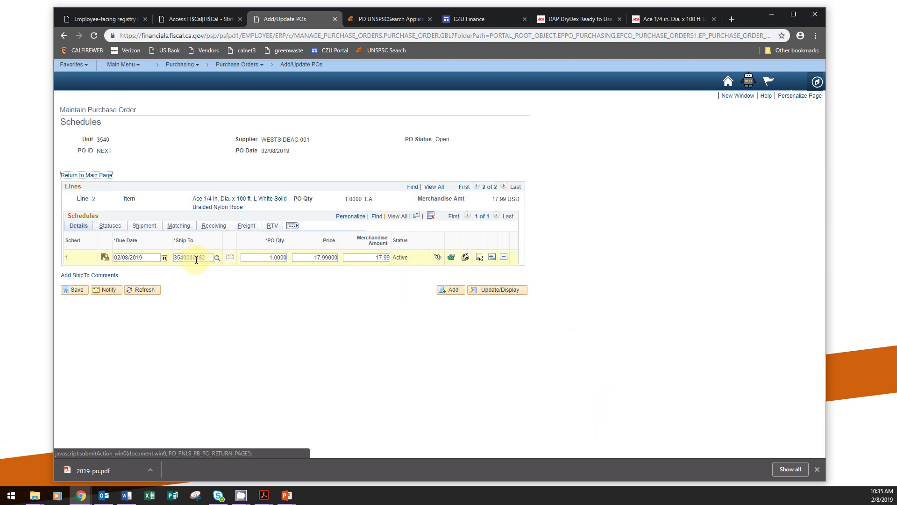
left_click(465, 257)
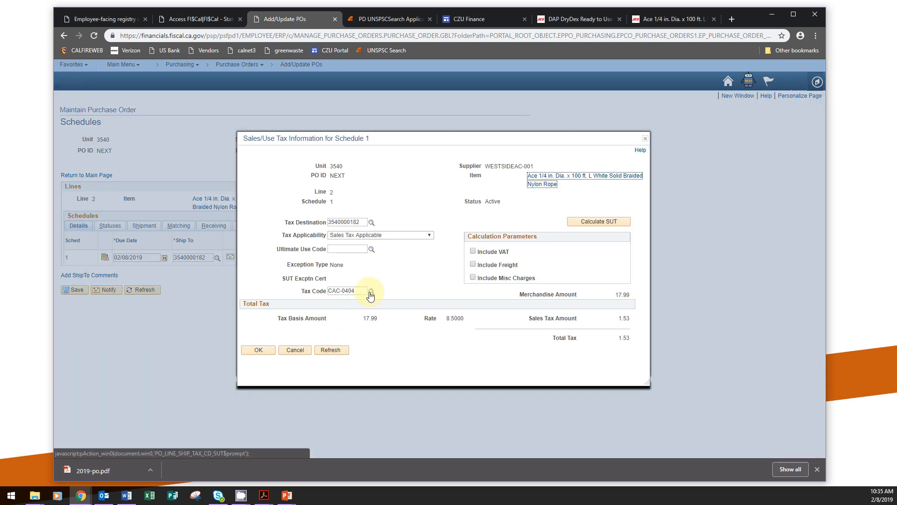
left_click(372, 292)
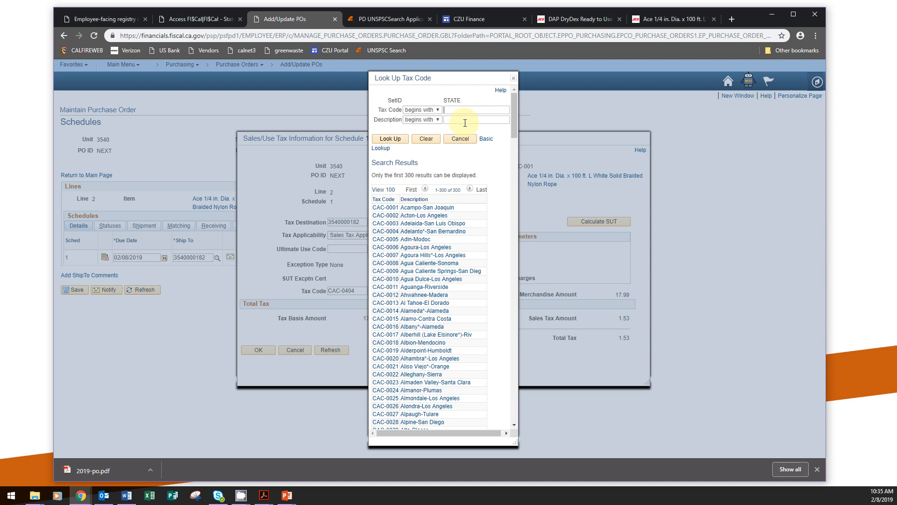
left_click(420, 119)
left_click(416, 135)
left_click(449, 120)
left_click(401, 139)
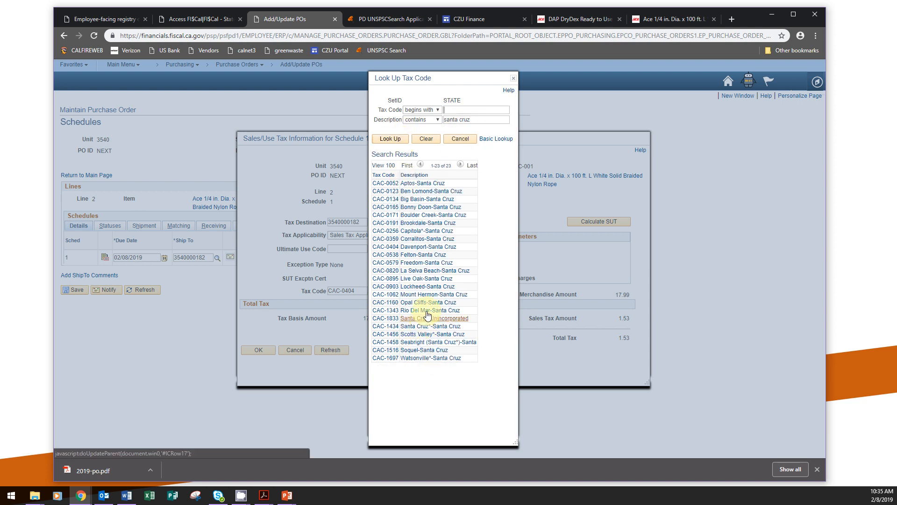
left_click(425, 329)
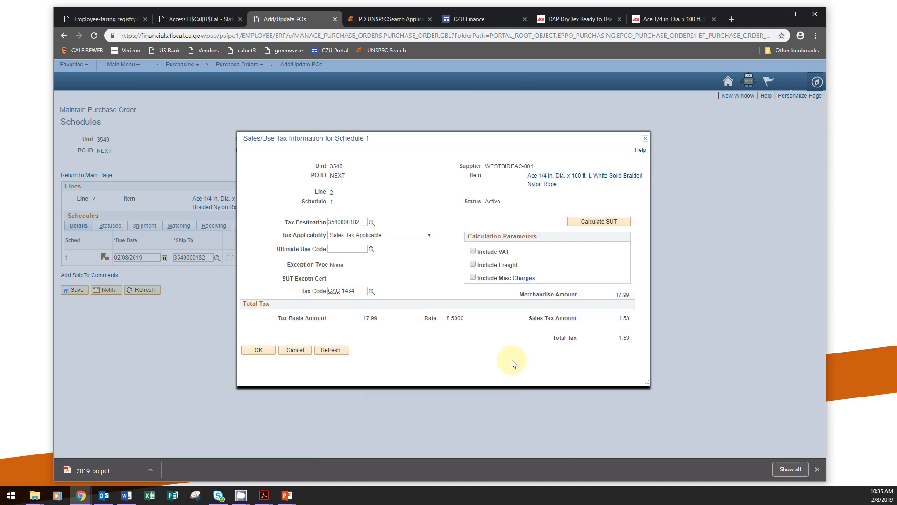
Step: Recalculate the sales/use tax for line 2's schedule, refresh it and accept the tax information
left_click(609, 223)
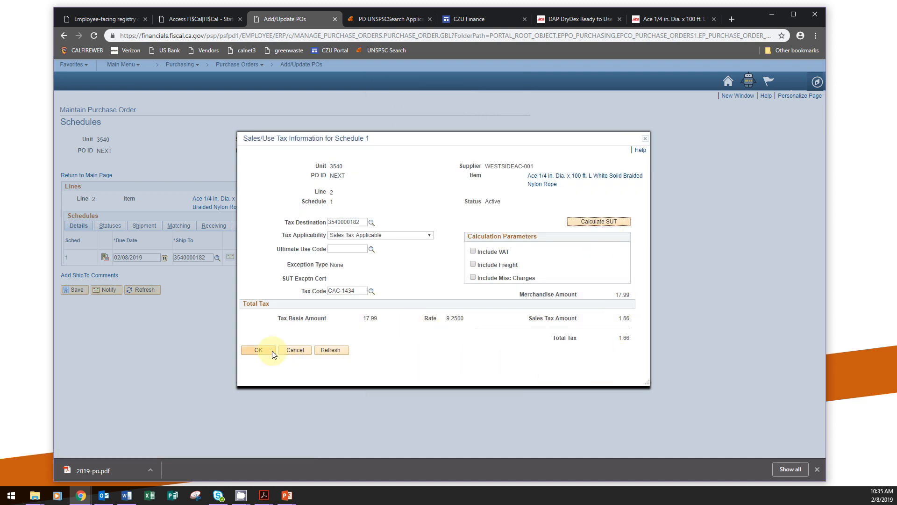
left_click(341, 359)
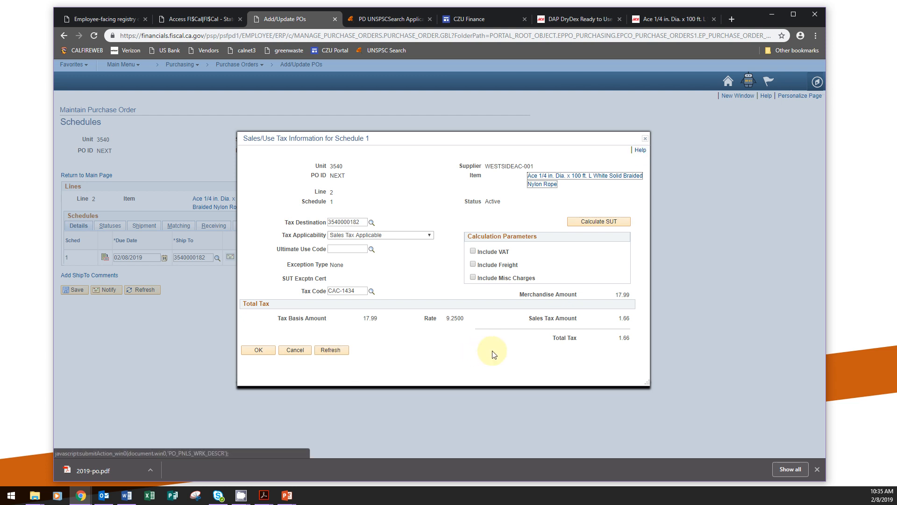
left_click(273, 351)
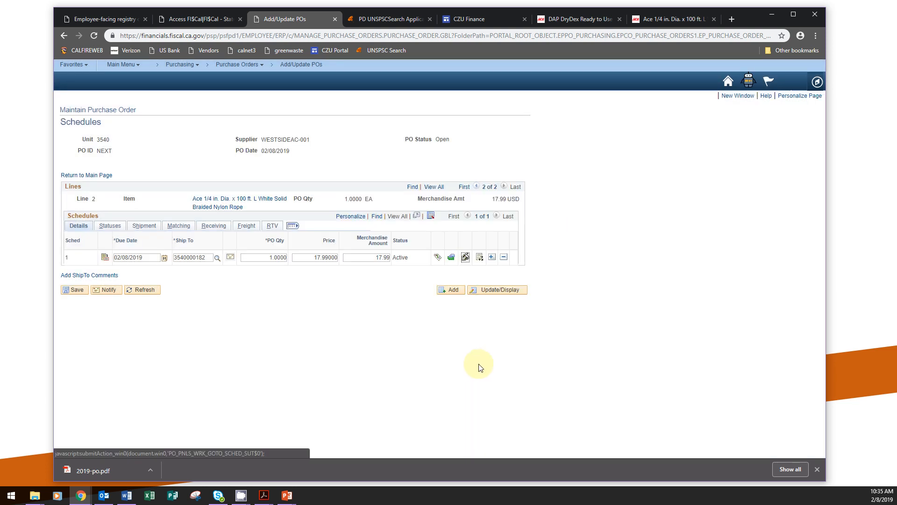
Step: Review the distribution chartfields for line 2's schedule and accept them without changes
left_click(480, 257)
left_click_drag(410, 323, 301, 304)
left_click(211, 341)
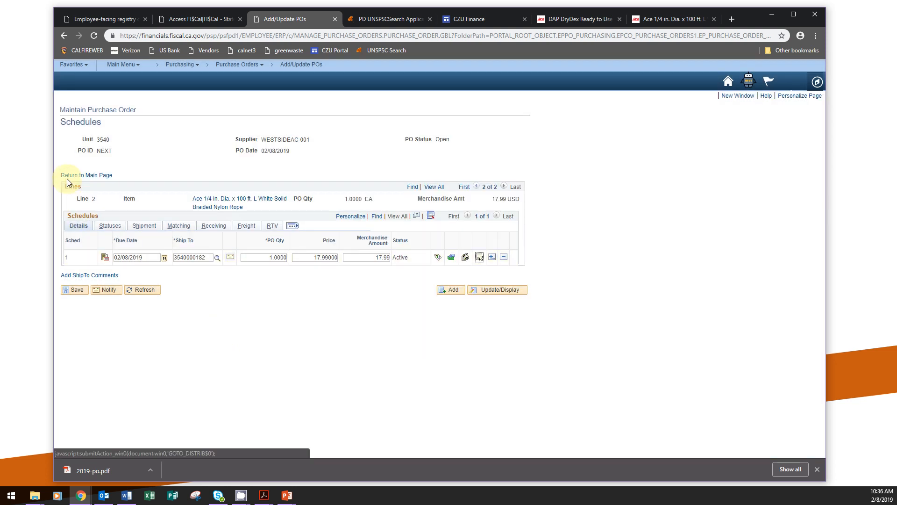
Step: Return from the schedules to the main purchase order page, save the order and check its PO ID
left_click(67, 176)
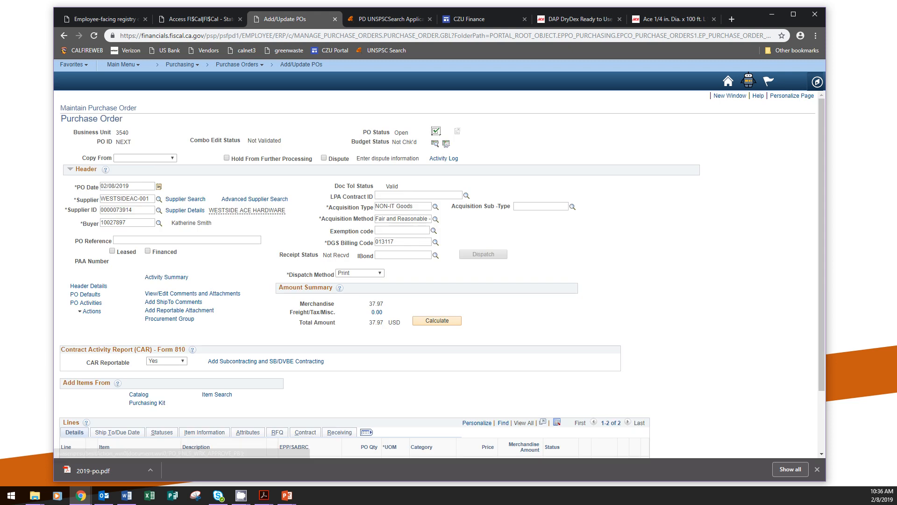
scroll(701, 335, "down", 2)
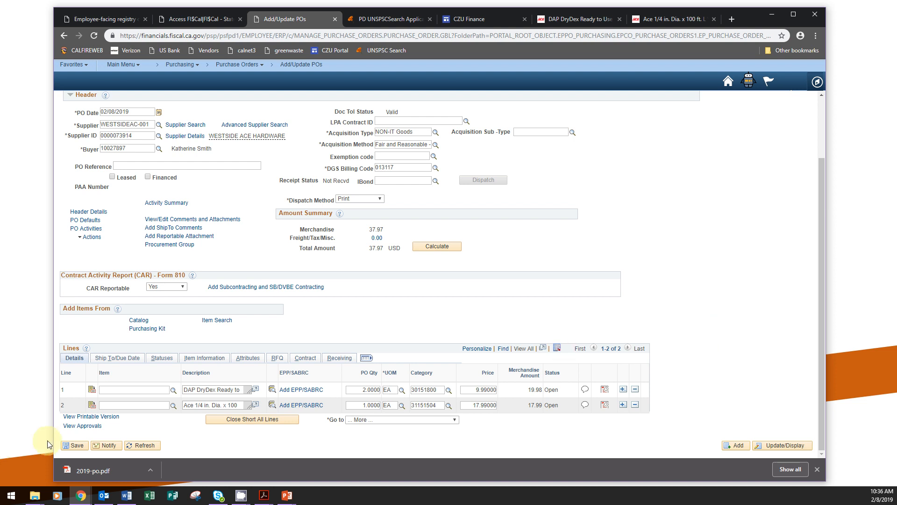
left_click(72, 445)
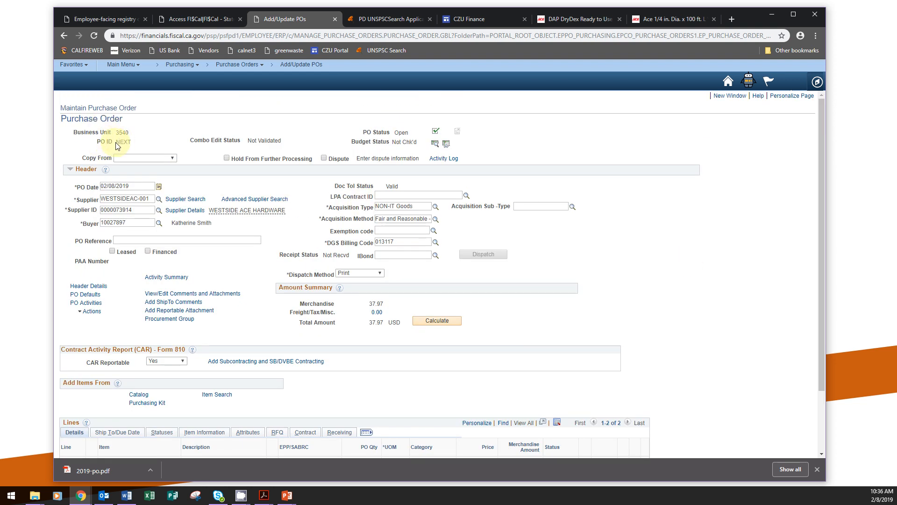
left_click_drag(115, 142, 131, 142)
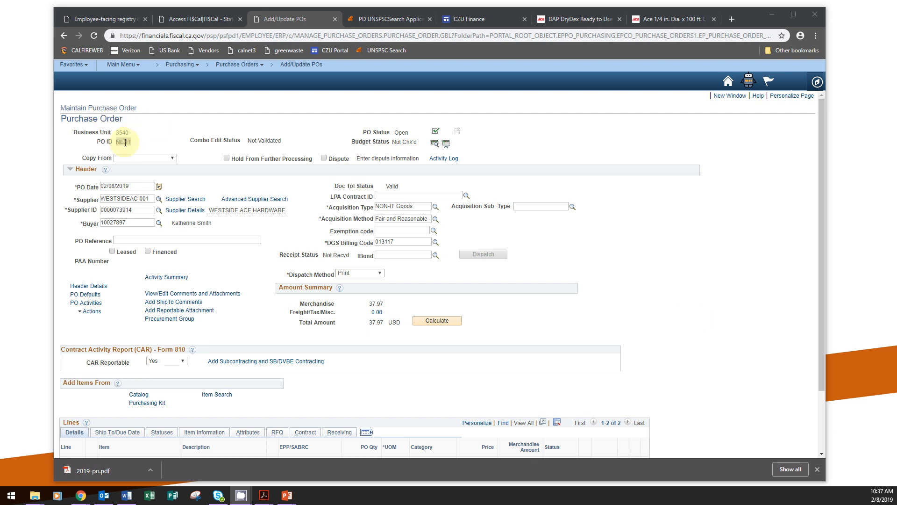
Step: Open the FI$Cal application page from the CALFIREWEB home page and look through its training and procurement guides
left_click(671, 269)
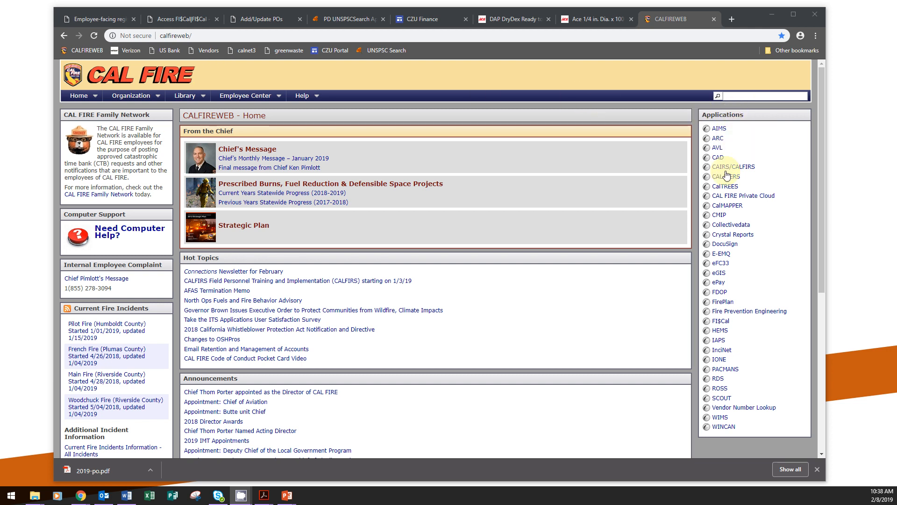
left_click(723, 324)
scroll(586, 364, "down", 5)
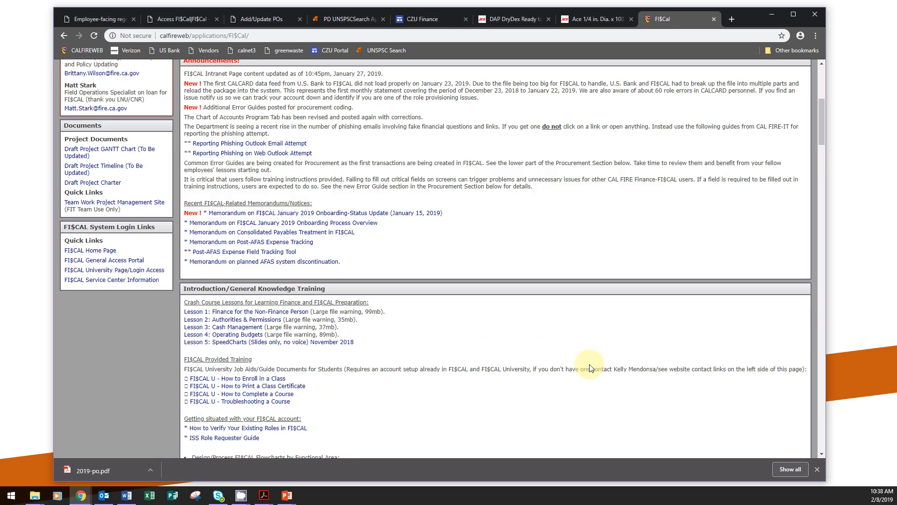
scroll(588, 364, "down", 20)
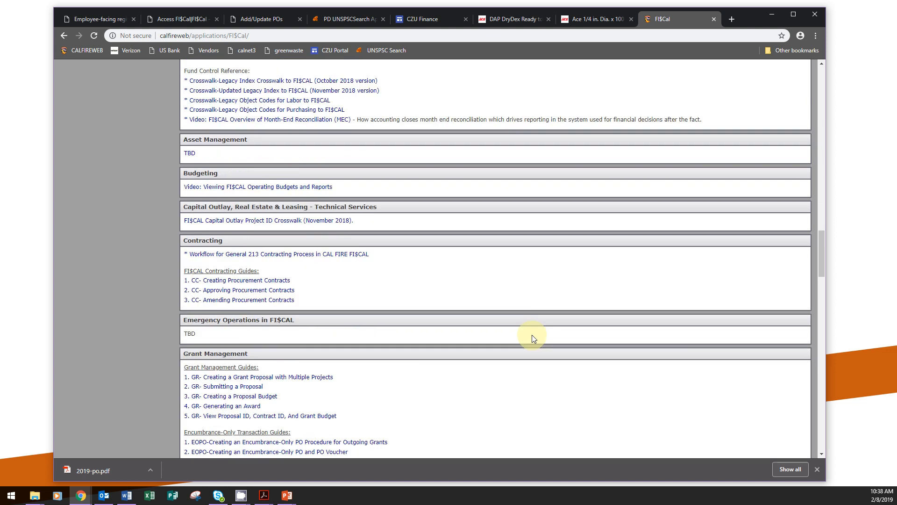
scroll(532, 338, "down", 20)
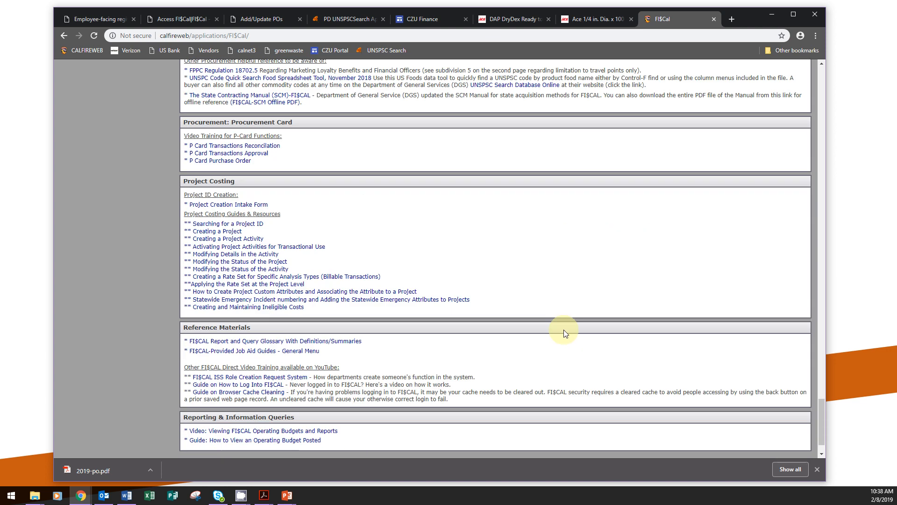
scroll(564, 330, "up", 15)
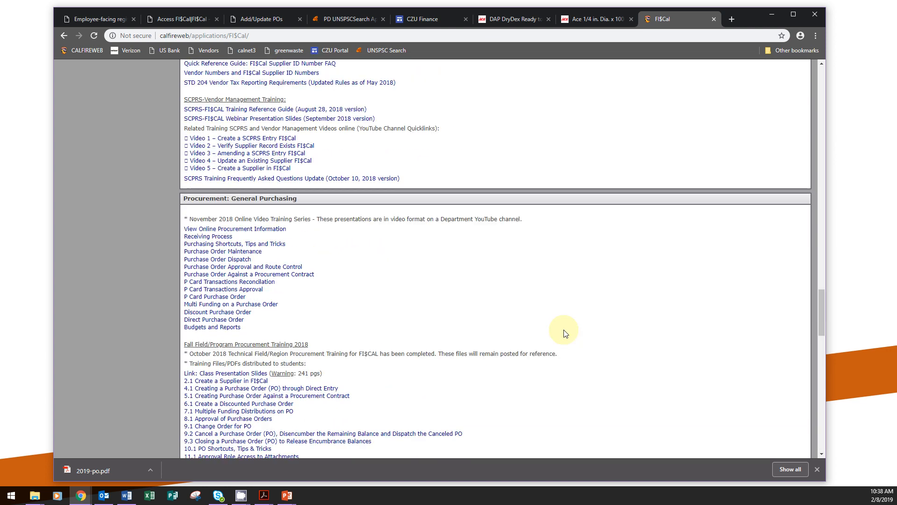
scroll(564, 334, "up", 20)
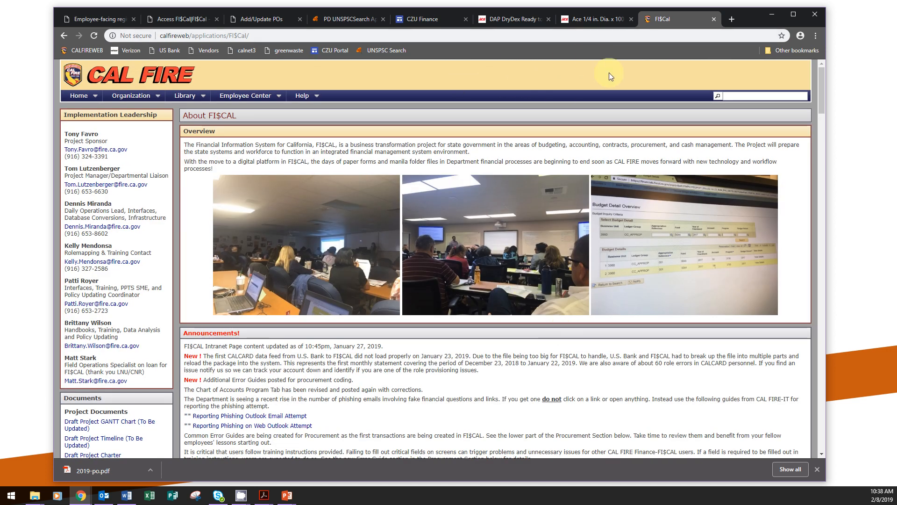
Step: Switch to the CZU Finance site and look through its training videos and how-to guides
left_click(426, 18)
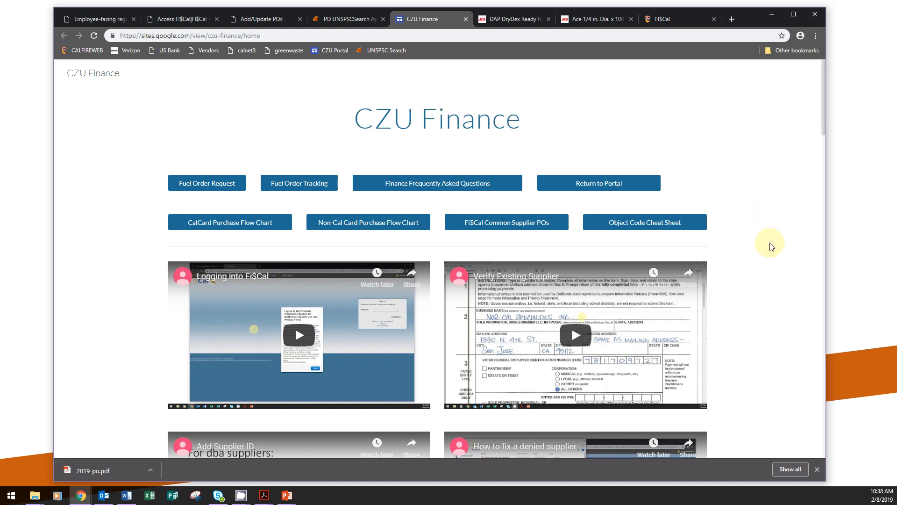
scroll(766, 262, "down", 1)
scroll(766, 262, "down", 19)
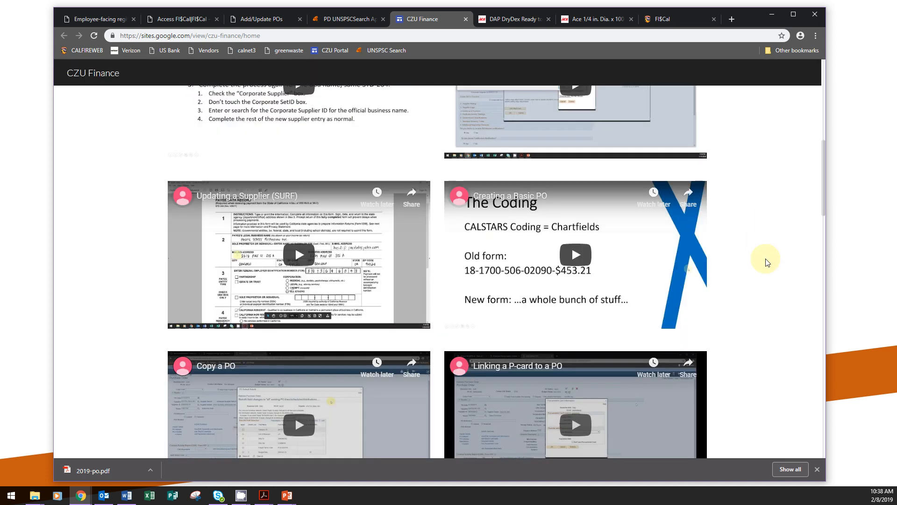
scroll(766, 262, "down", 15)
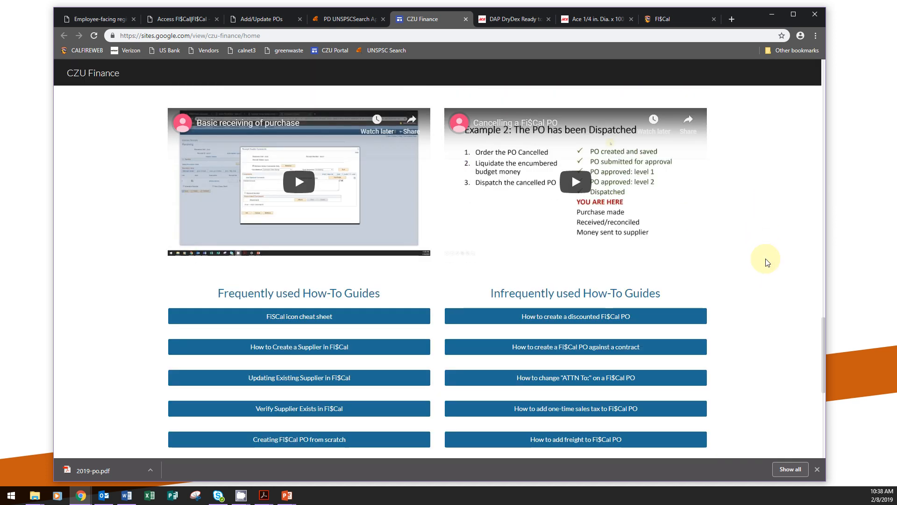